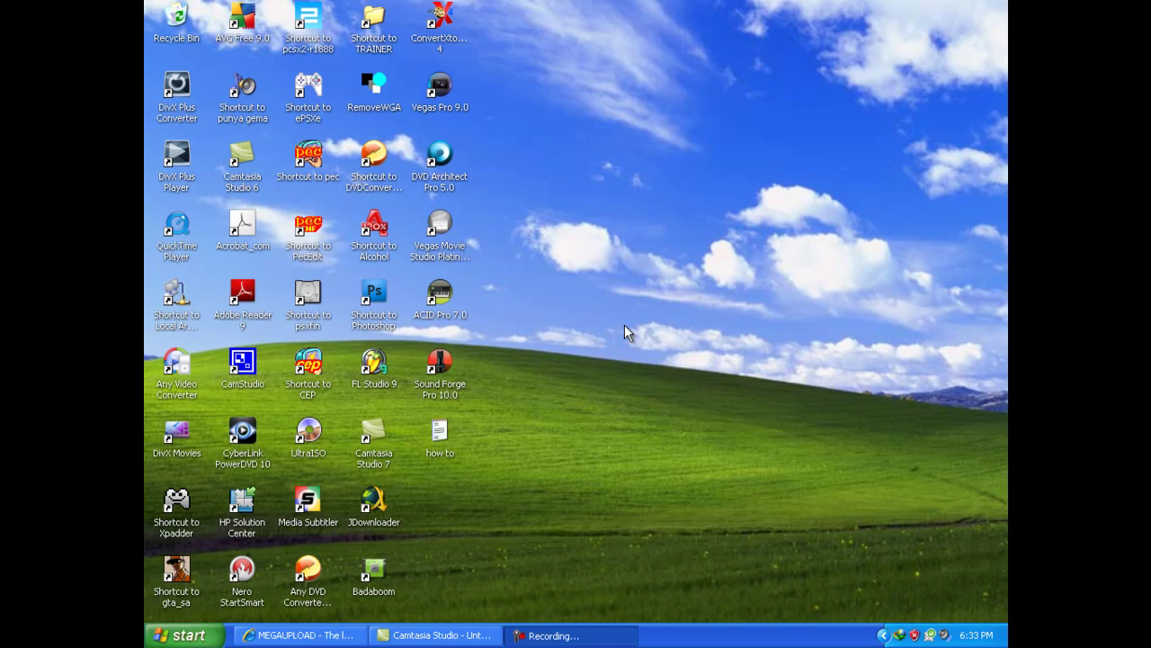
Enter the displayed captcha code on Megaupload and request the 5.29 KB HD plug-ins zip.
click(300, 635)
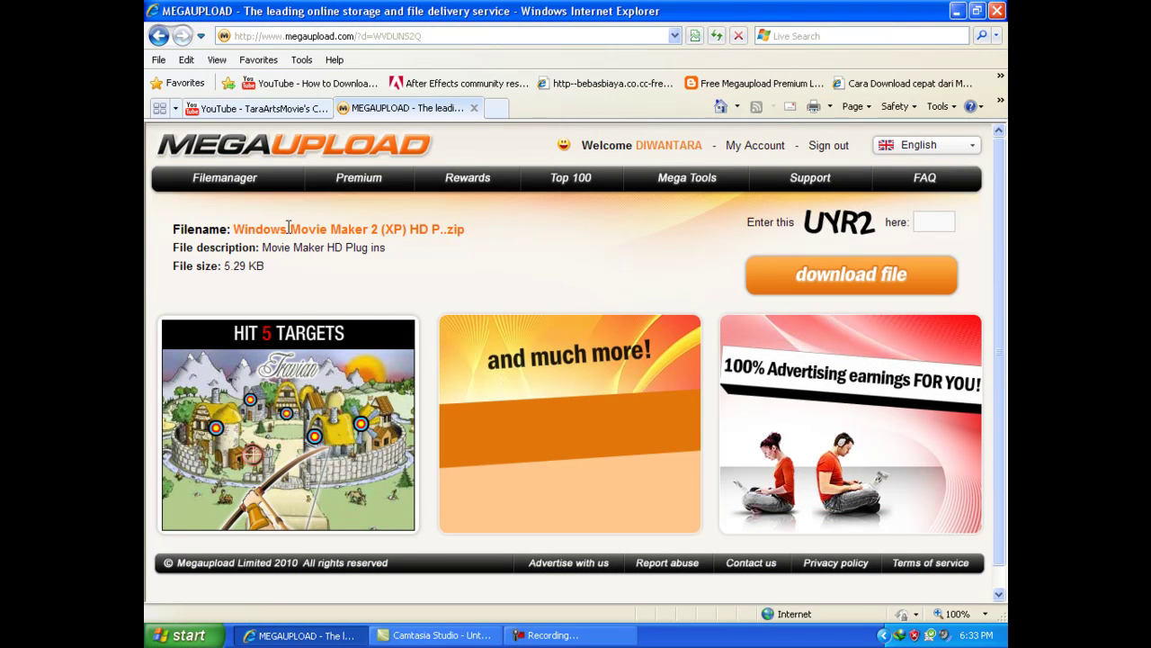
click(931, 221)
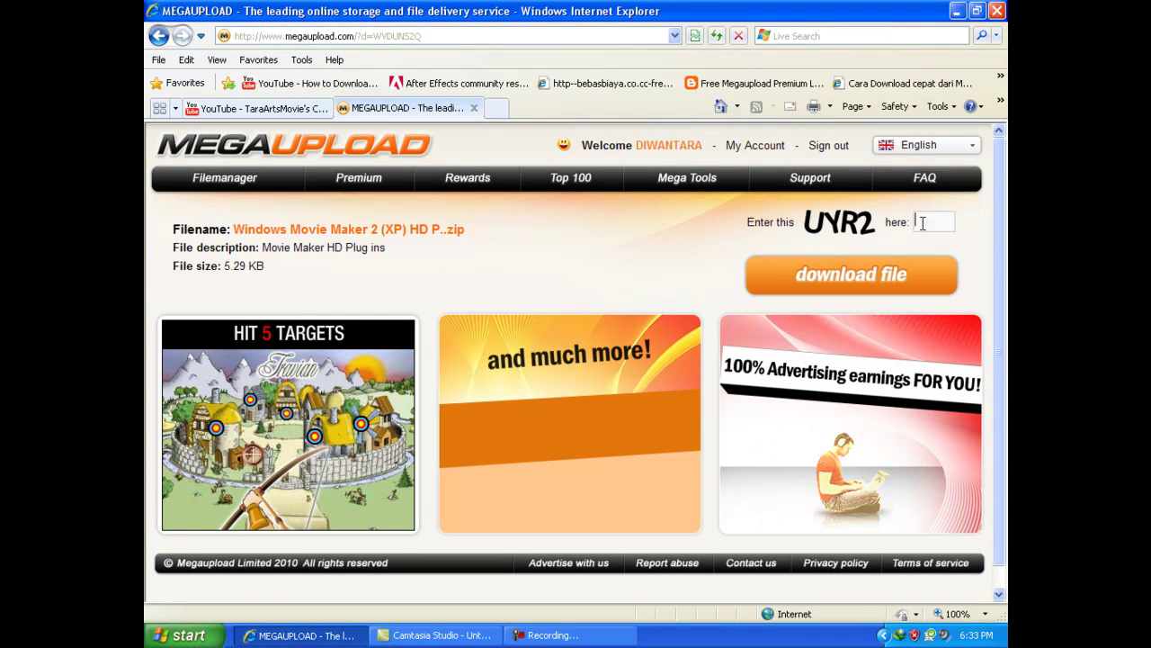
text(uy)
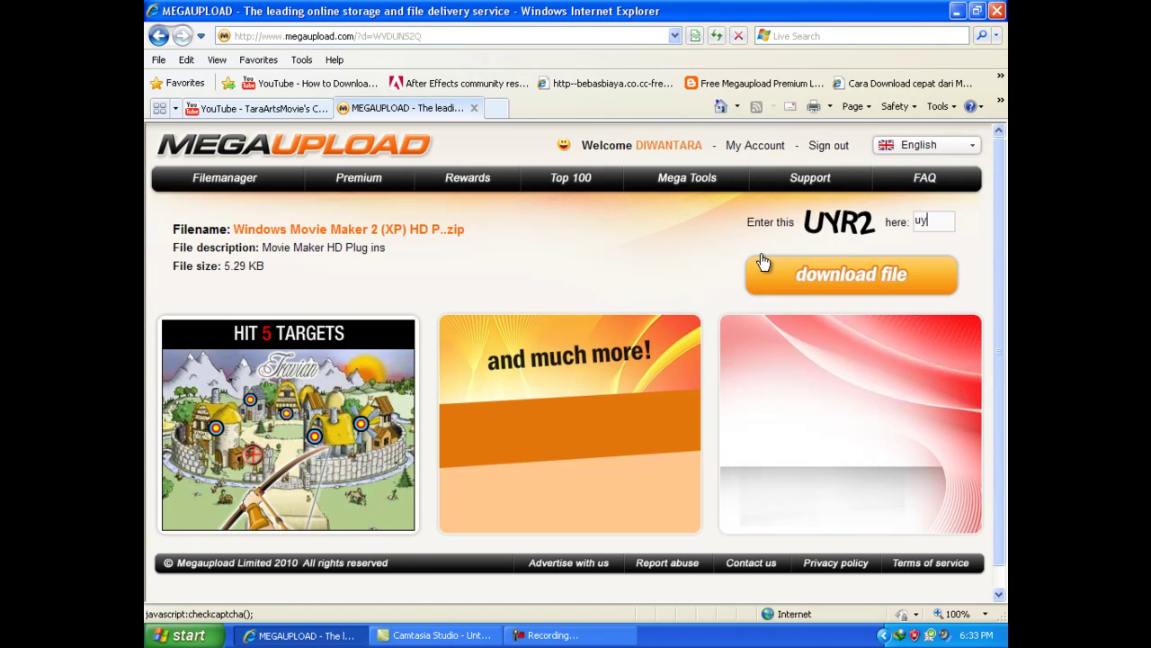
text(r)
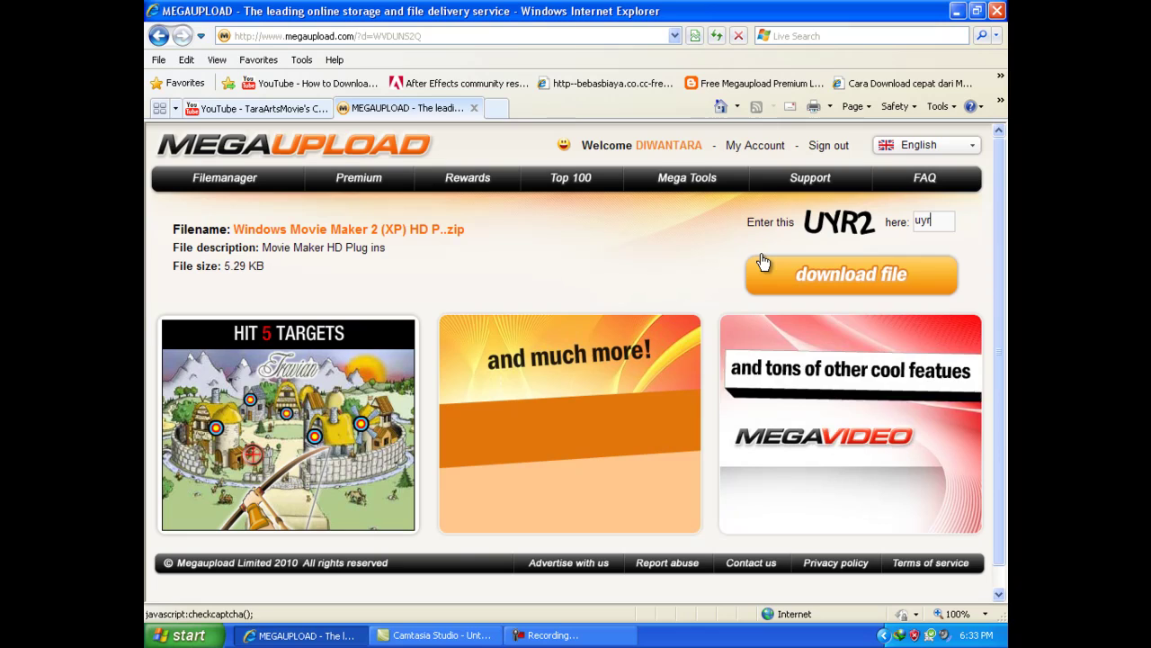
text(2)
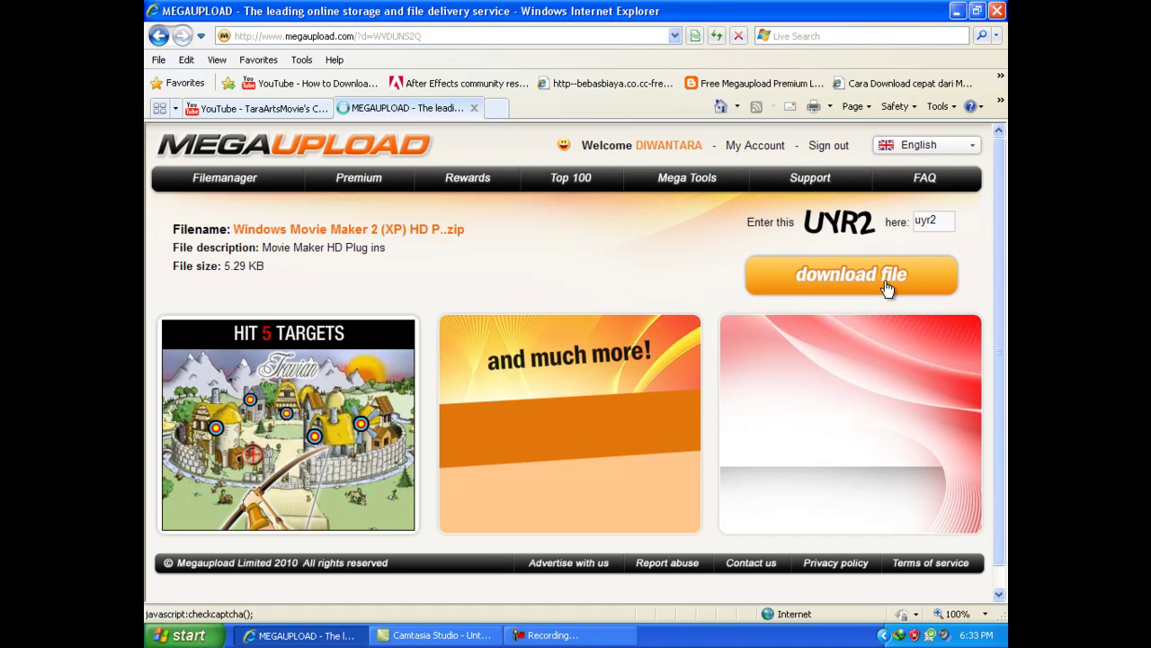
click(887, 288)
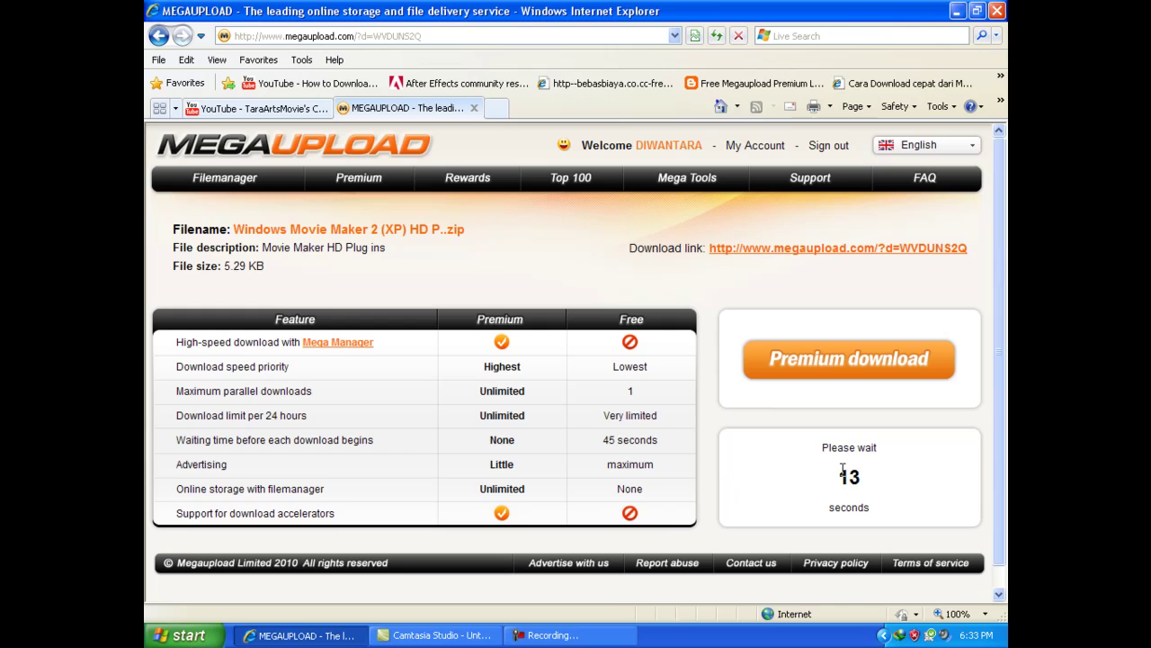
Close the Megaupload page and open My Documents from the Start menu.
click(474, 107)
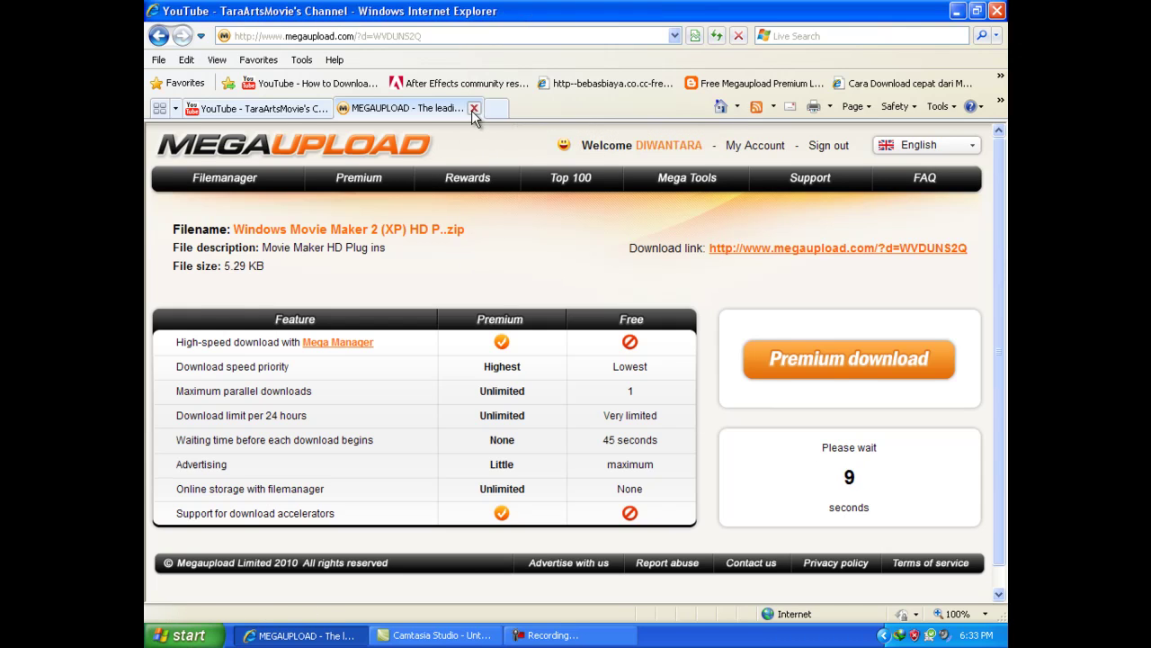
click(181, 640)
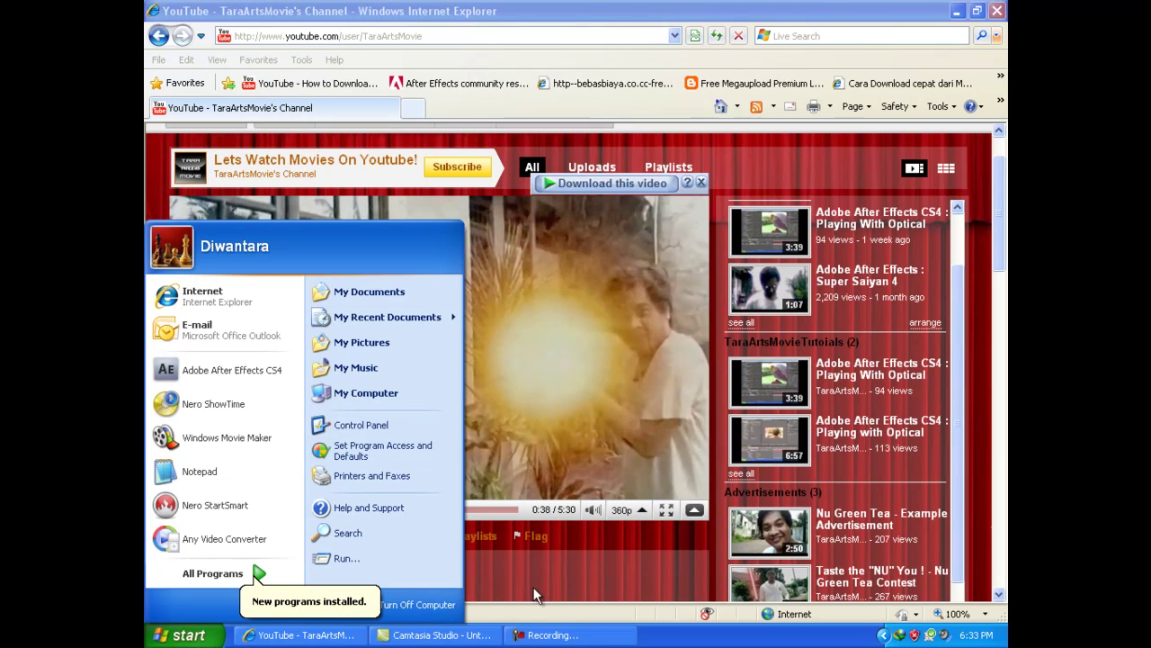
click(306, 634)
click(306, 635)
click(184, 635)
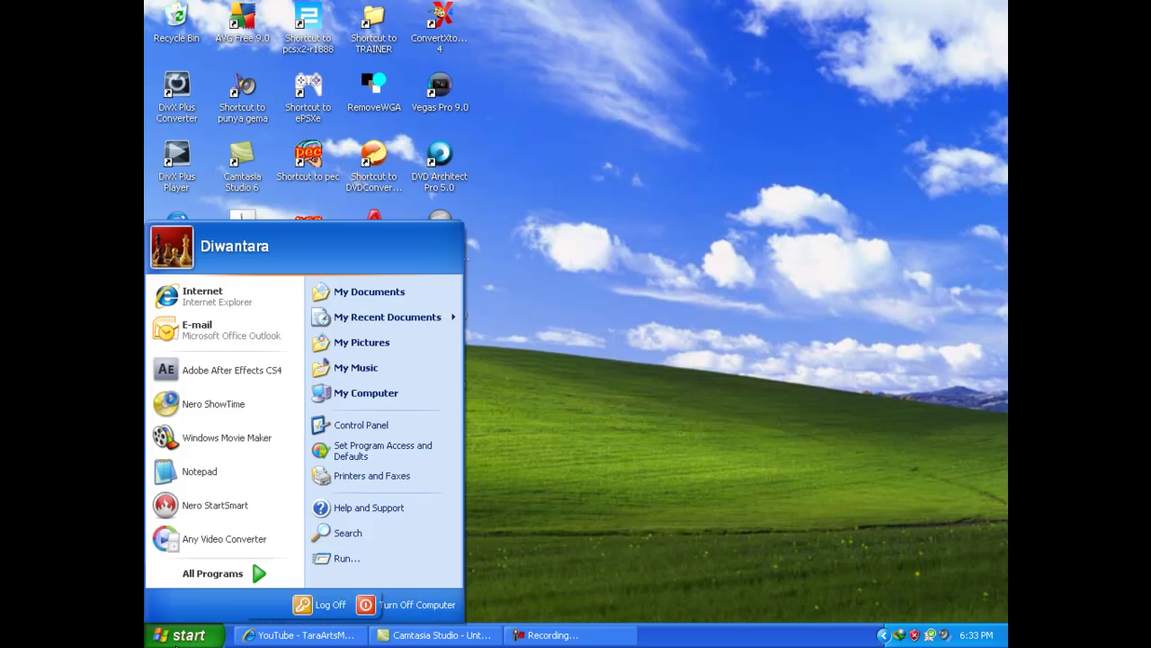
click(353, 295)
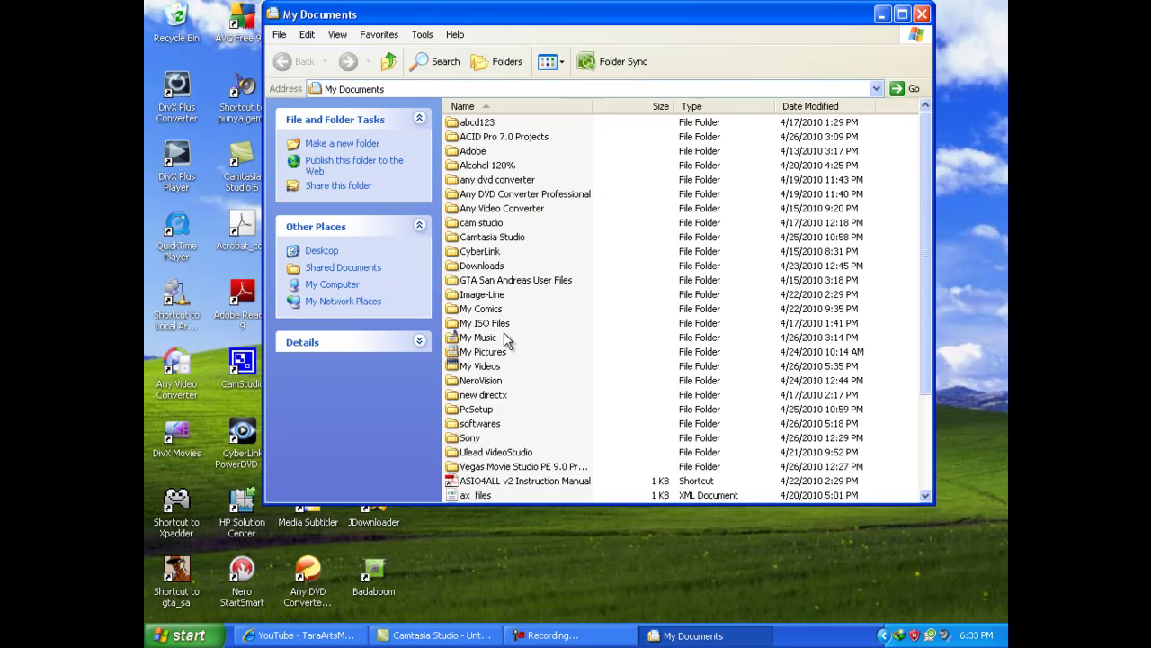
Browse through softwares and movie maker HD plug in into the extracted HD Plugins folder.
double_click(477, 423)
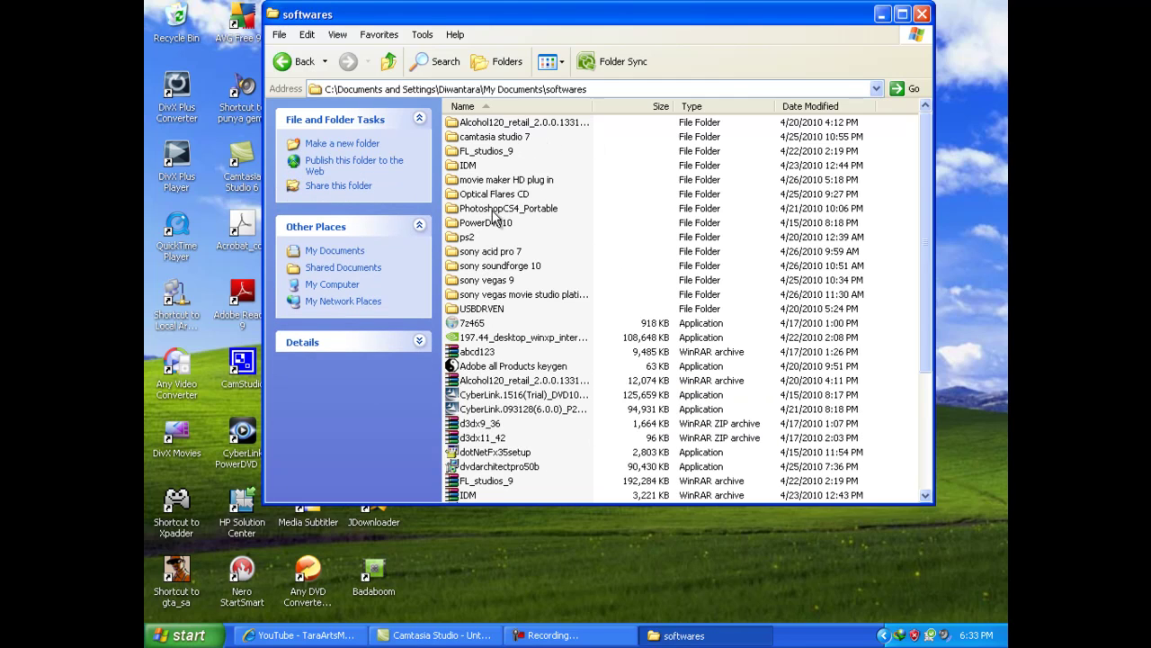
double_click(495, 179)
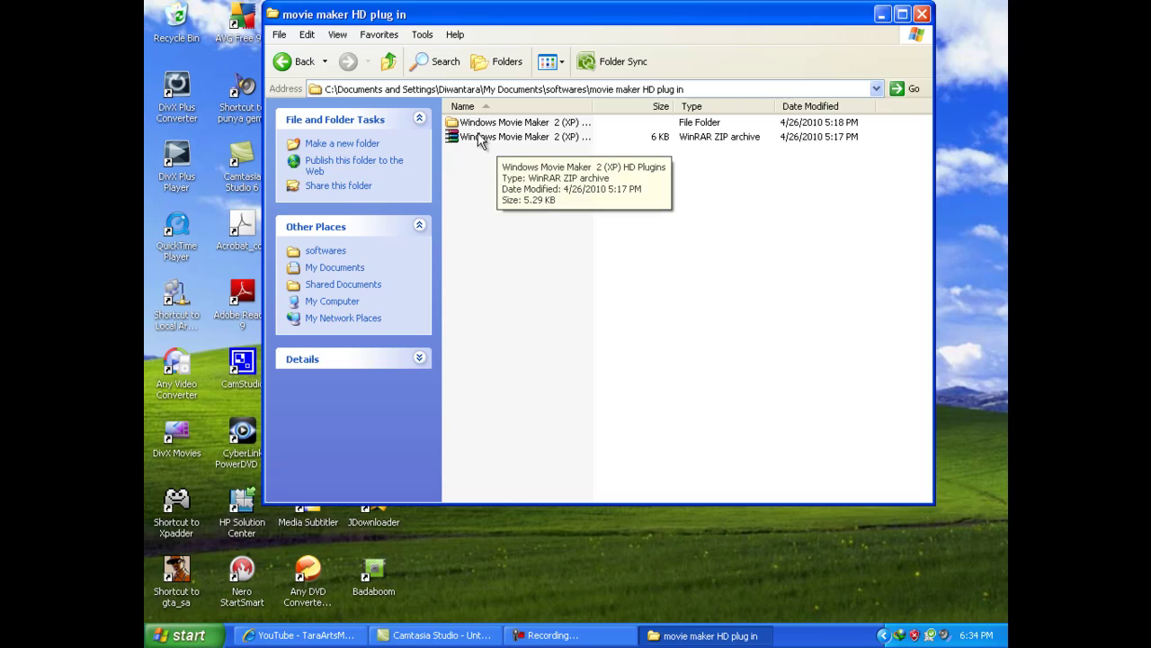
right_click(468, 137)
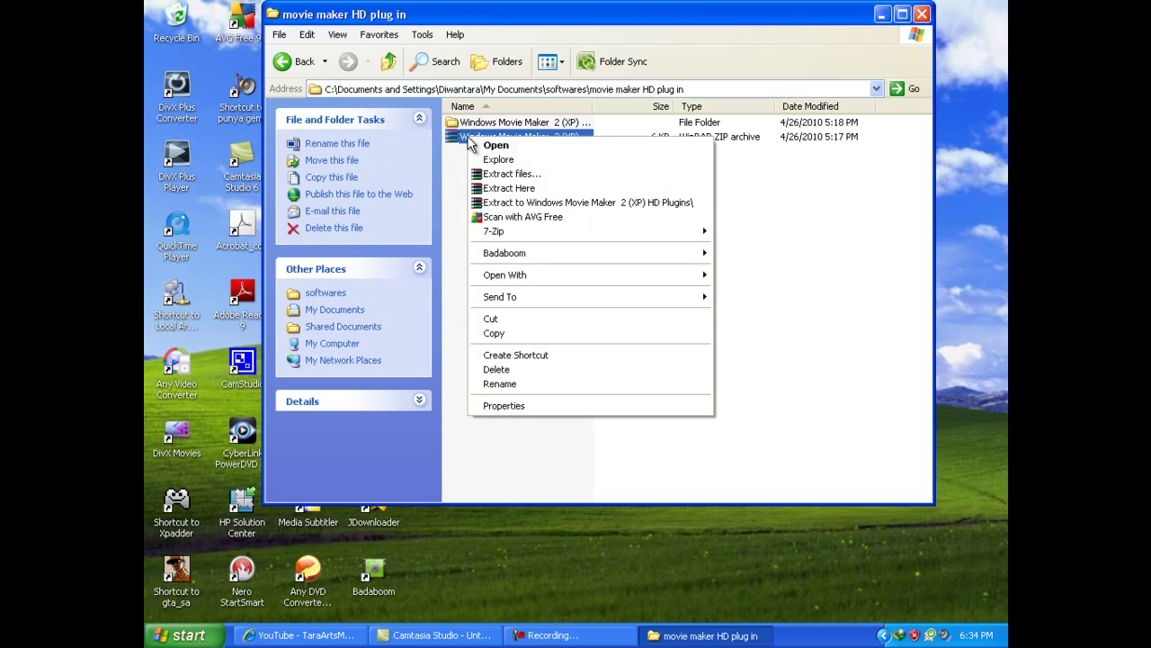
click(608, 192)
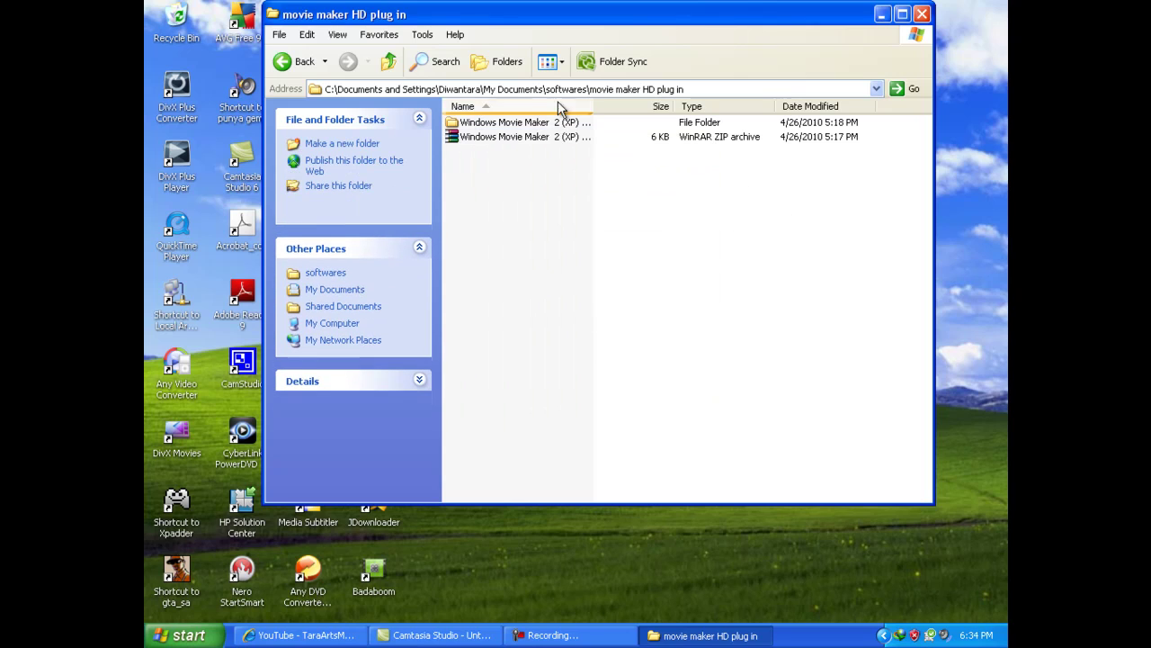
click(506, 124)
double_click(506, 123)
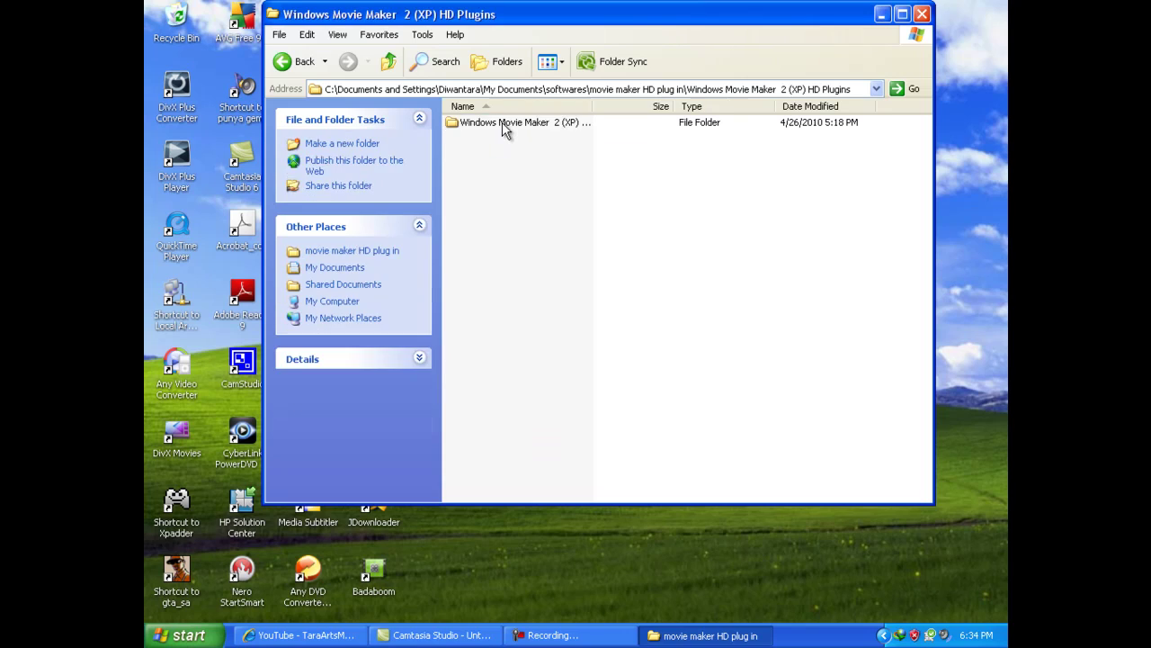
Select the four WMV-HD profile files, reposition the window, then clear the selection.
drag(571, 193, 450, 117)
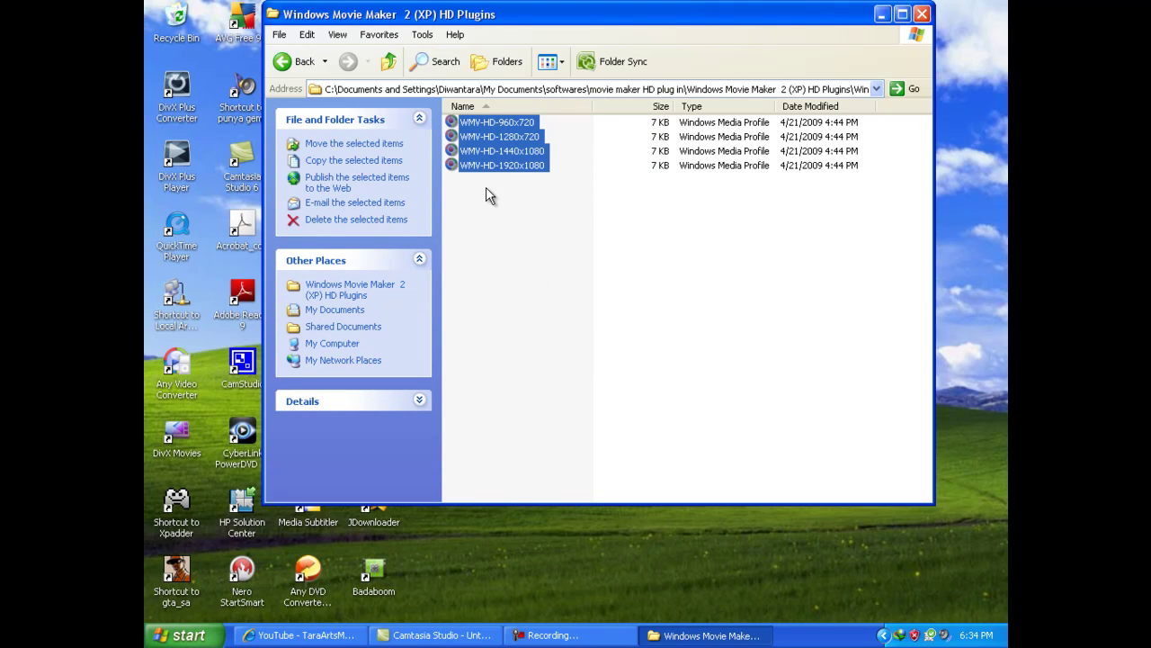
drag(621, 14, 635, 76)
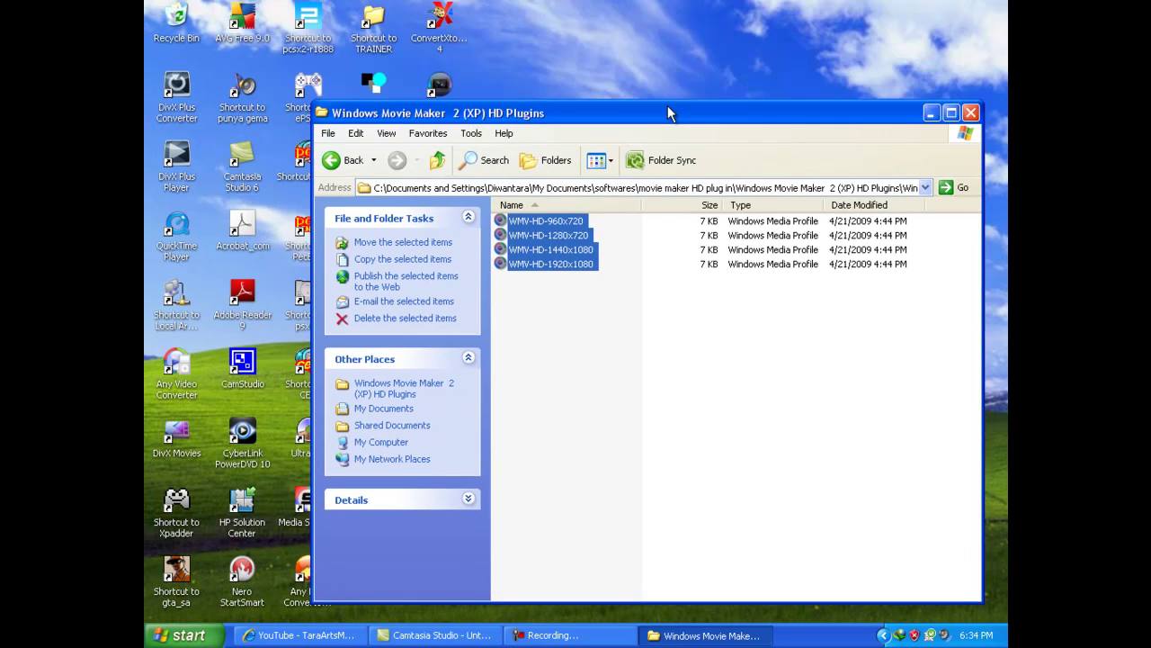
click(541, 262)
drag(725, 342, 463, 172)
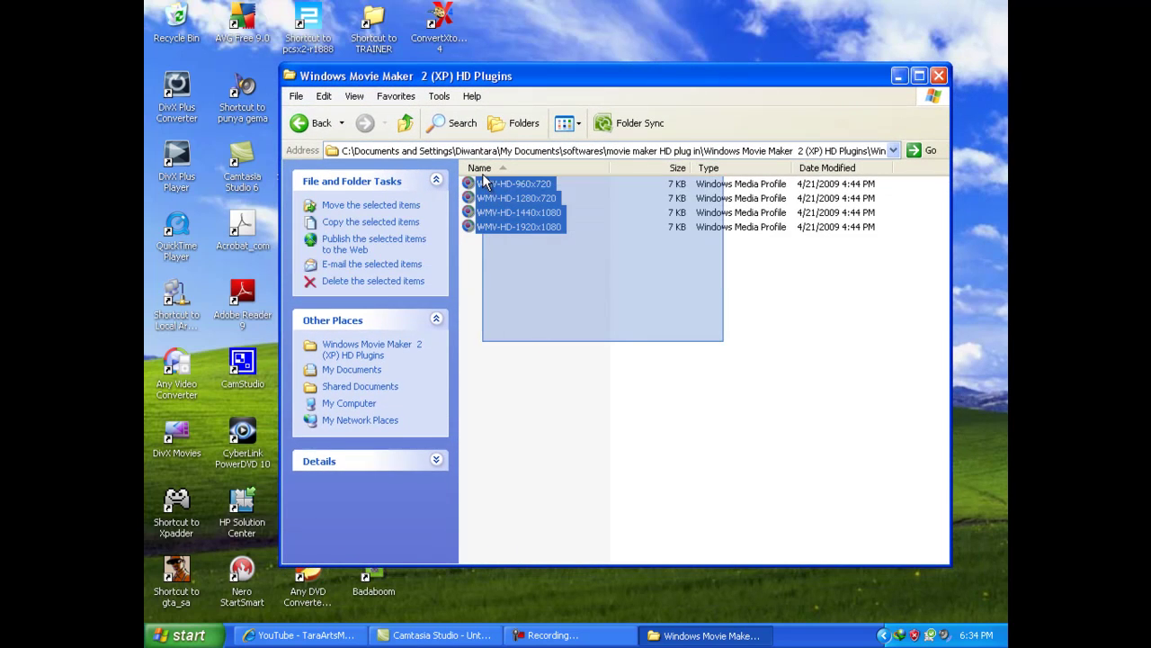
click(503, 354)
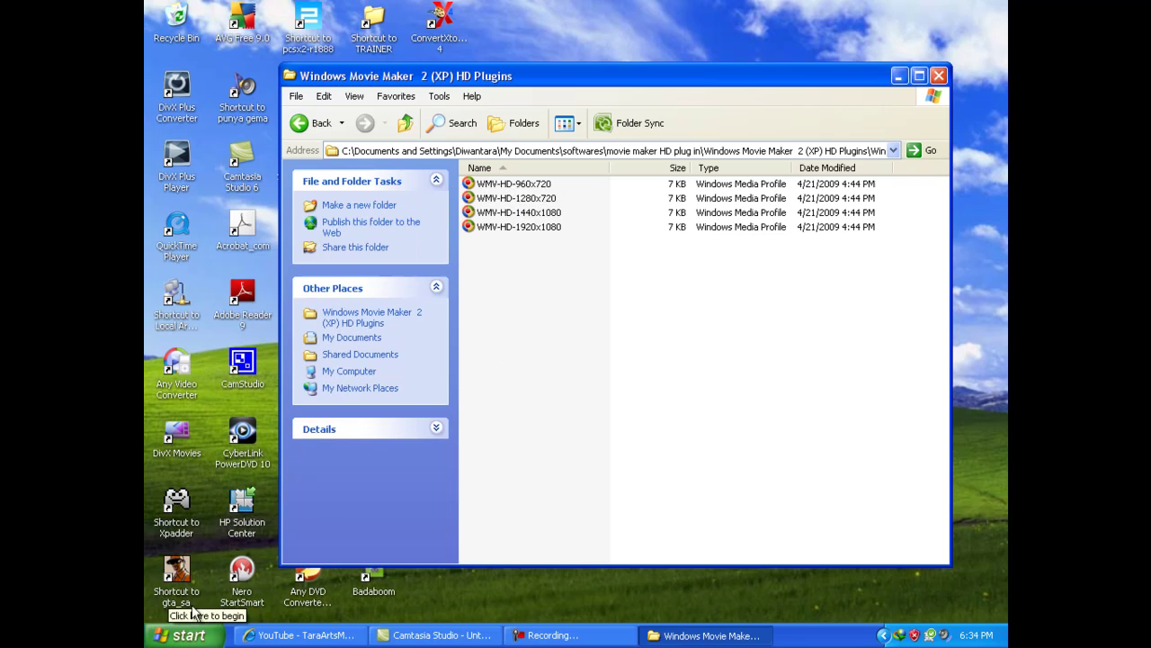
Open My Computer and browse into Local Disk (C:) > Program Files.
click(186, 636)
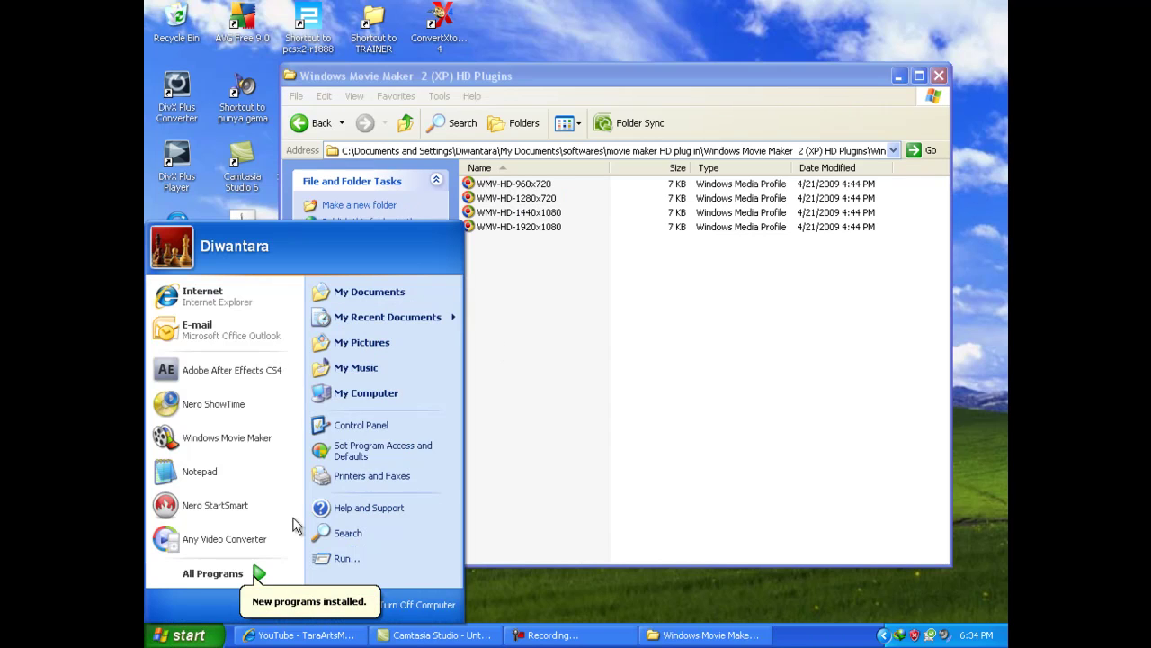
click(374, 396)
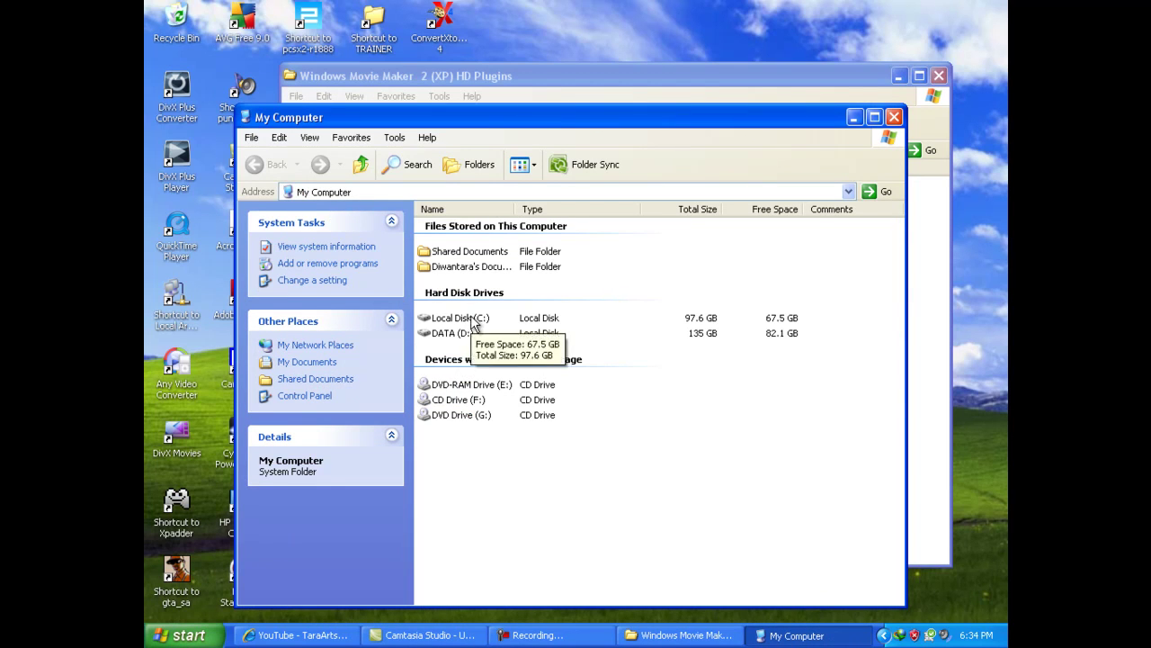
double_click(474, 320)
double_click(461, 299)
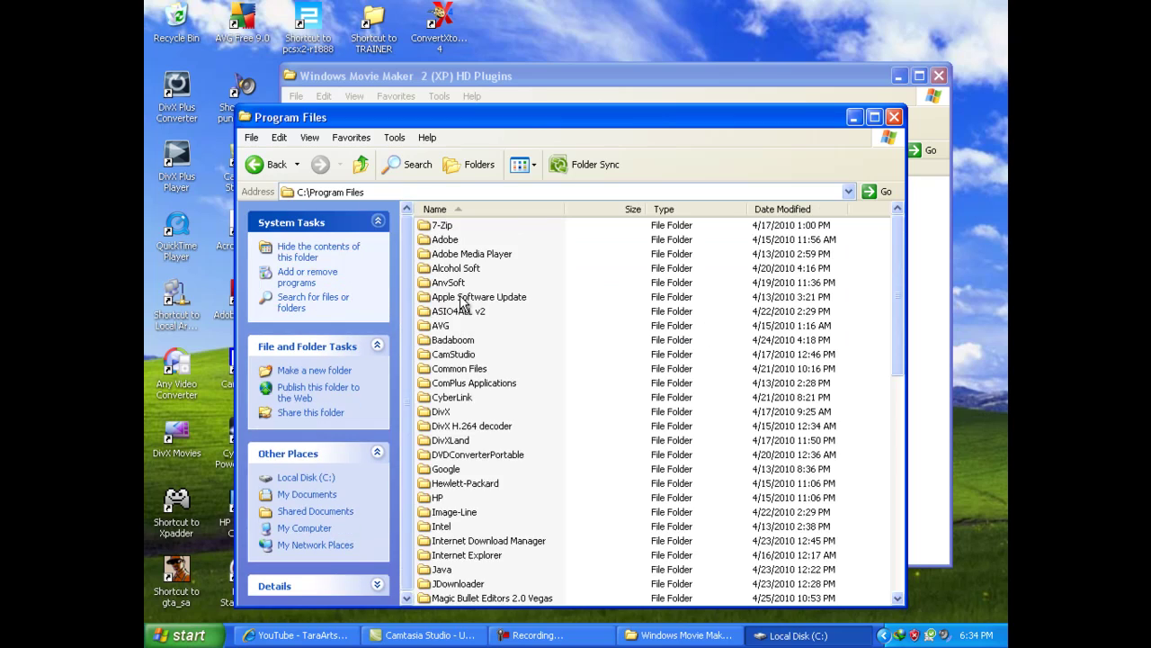
Go into Movie Maker > Shared > Profiles and place that window beside HD Plugins.
scroll(487, 522, down, 2)
scroll(487, 522, down, 2)
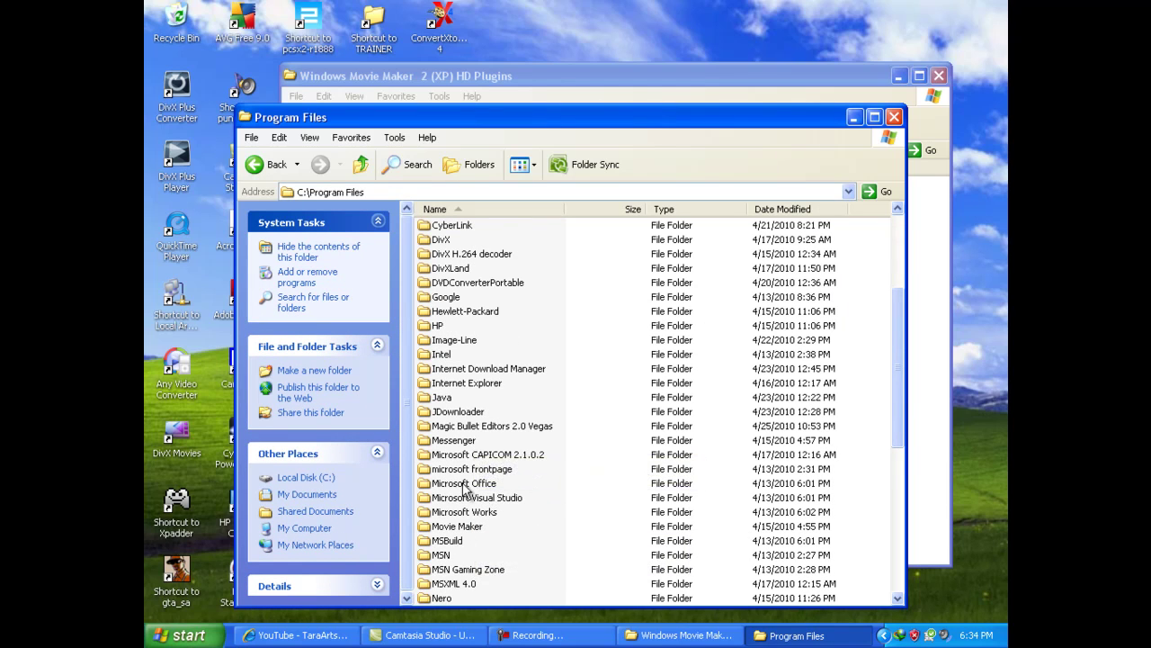
double_click(459, 527)
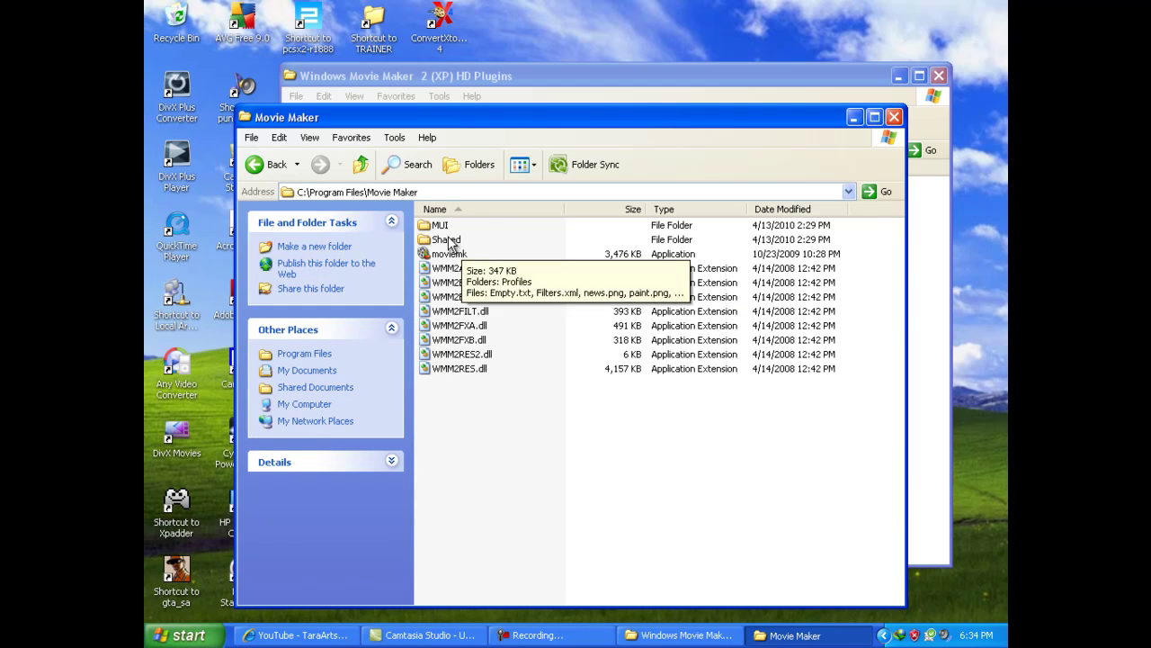
double_click(447, 241)
double_click(445, 226)
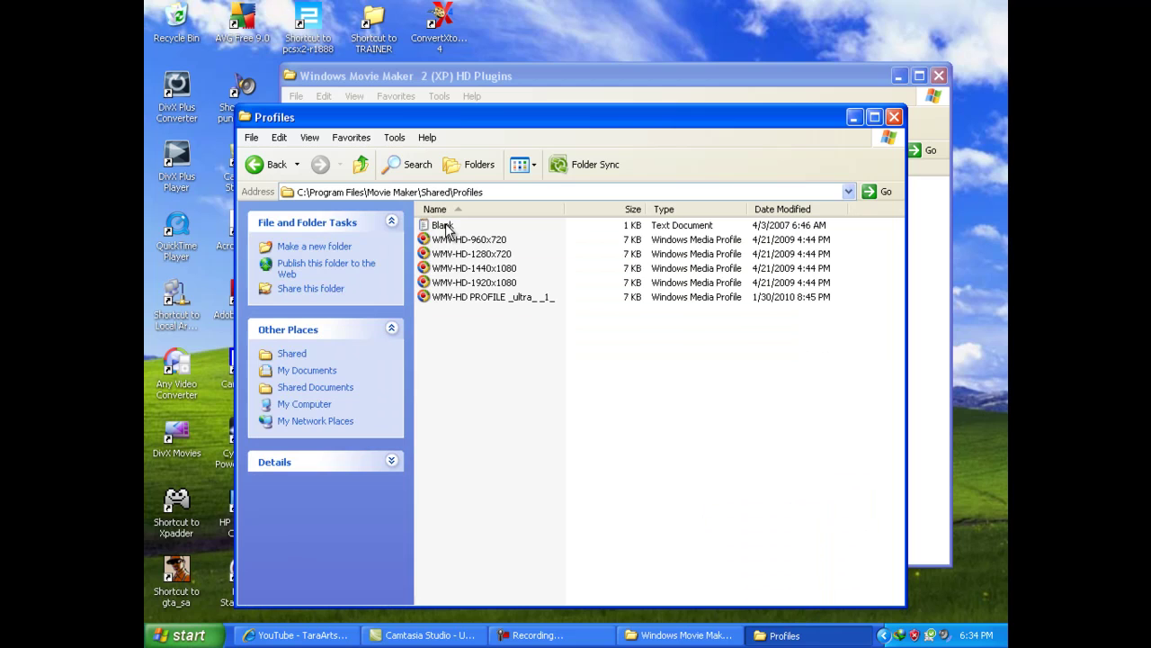
drag(843, 523, 453, 241)
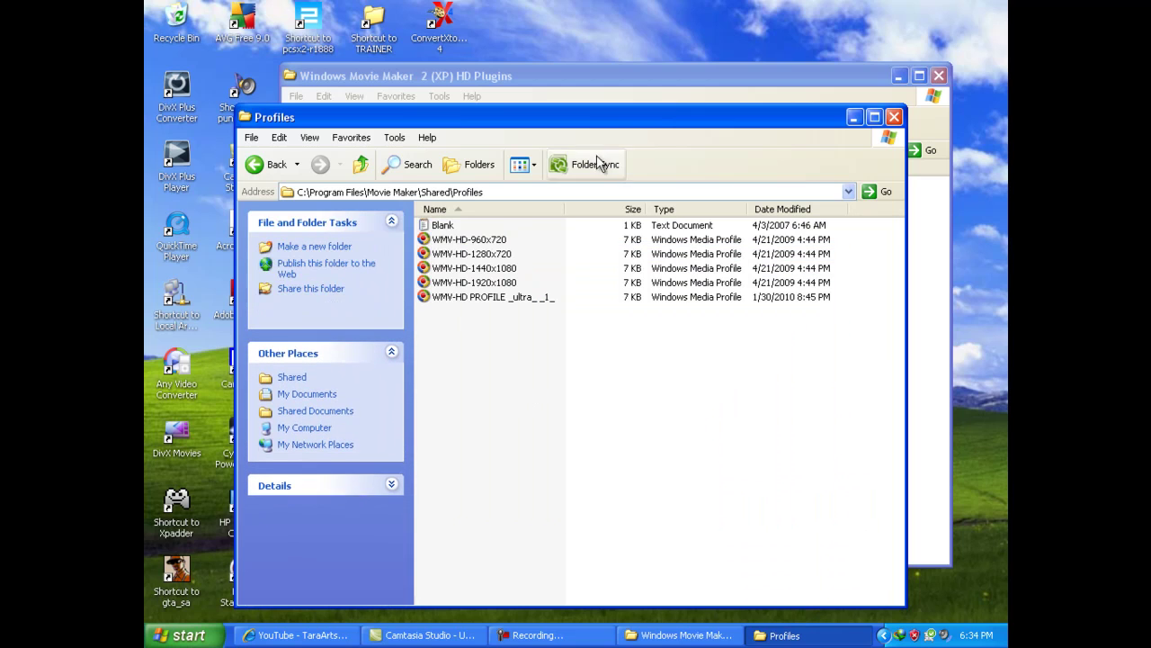
drag(663, 133, 510, 128)
Copy the four WMV-HD profiles from HD Plugins and paste them into the Profiles folder.
drag(725, 82, 838, 115)
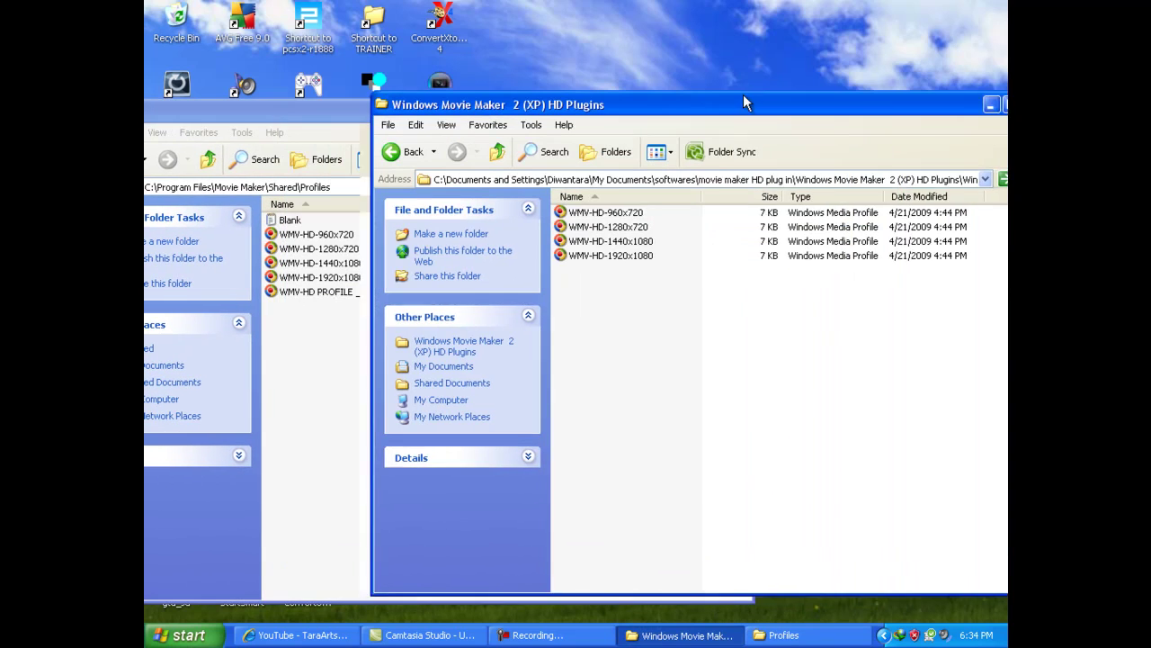
drag(764, 415, 620, 211)
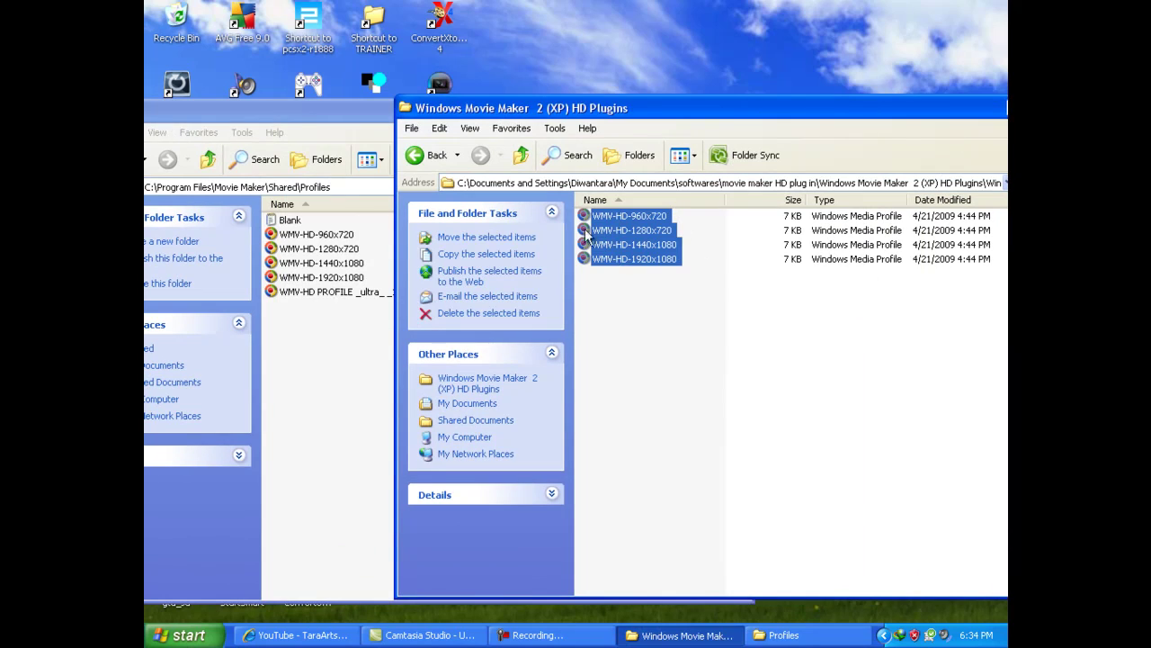
right_click(646, 245)
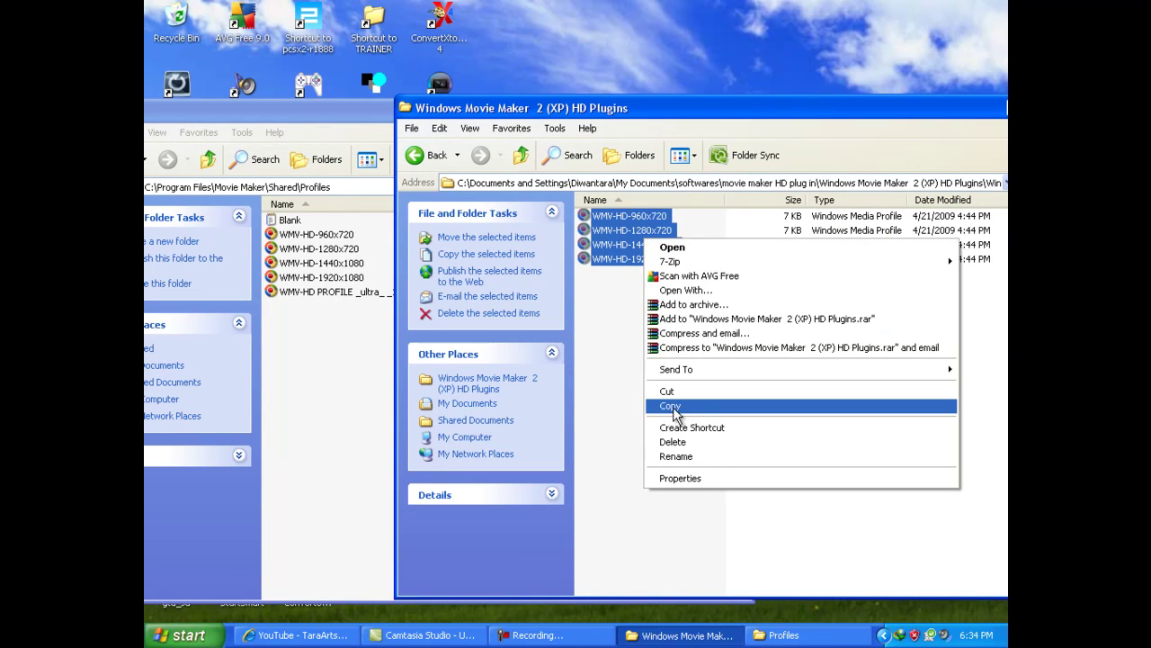
right_click(325, 321)
click(565, 404)
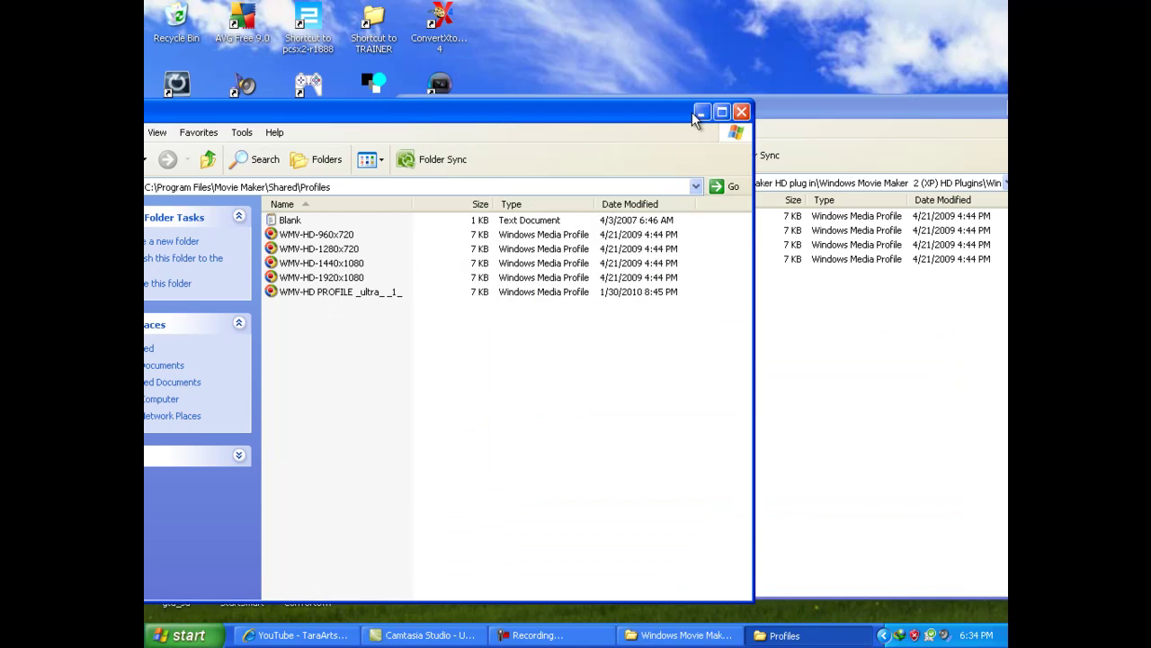
Close both the Profiles and HD Plugins folder windows.
click(741, 111)
click(860, 80)
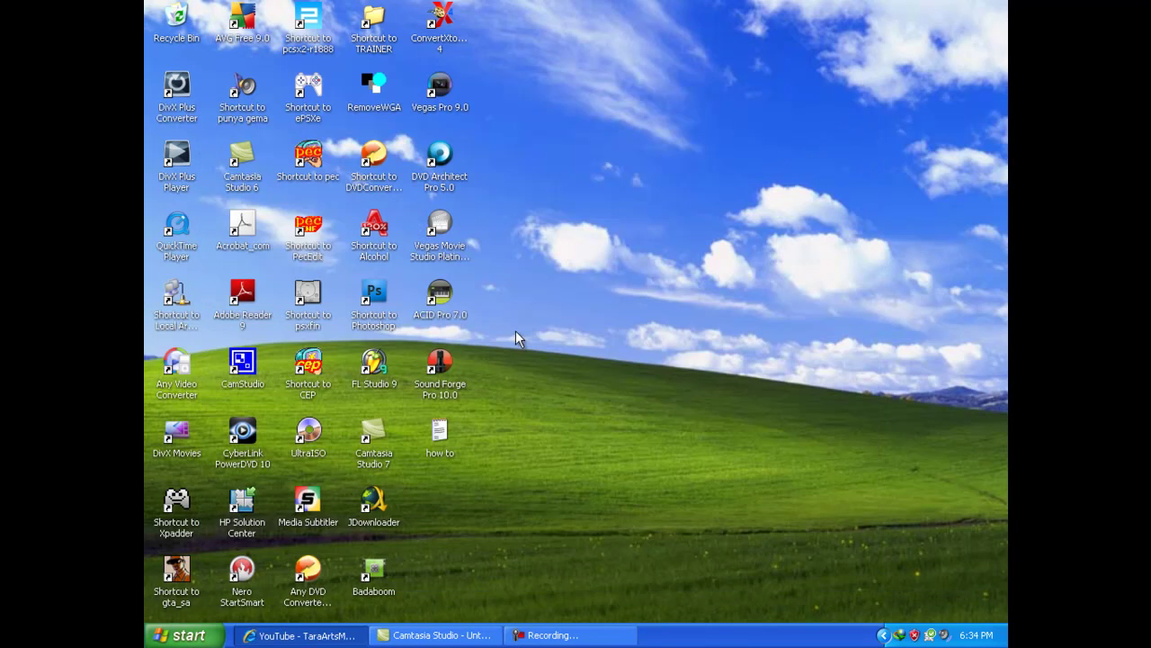
click(185, 635)
Launch Movie Maker, drag the Rubiks Cube clip onto the Video track, and move the playhead to 0:01:12.
click(226, 438)
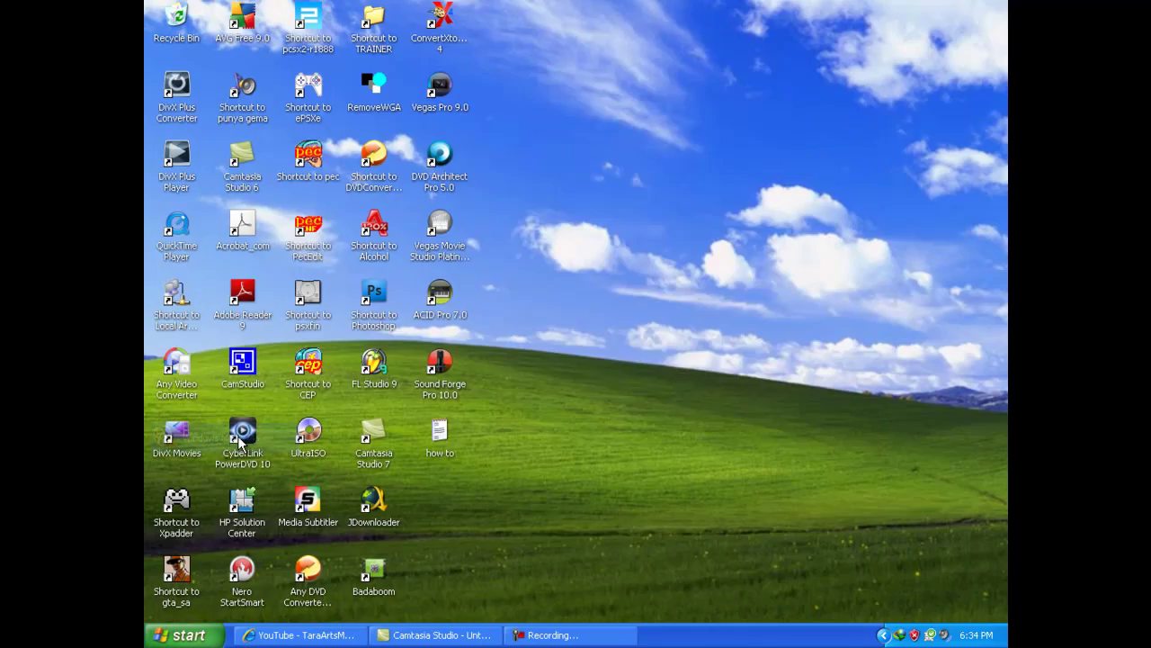
mouse_move(396, 145)
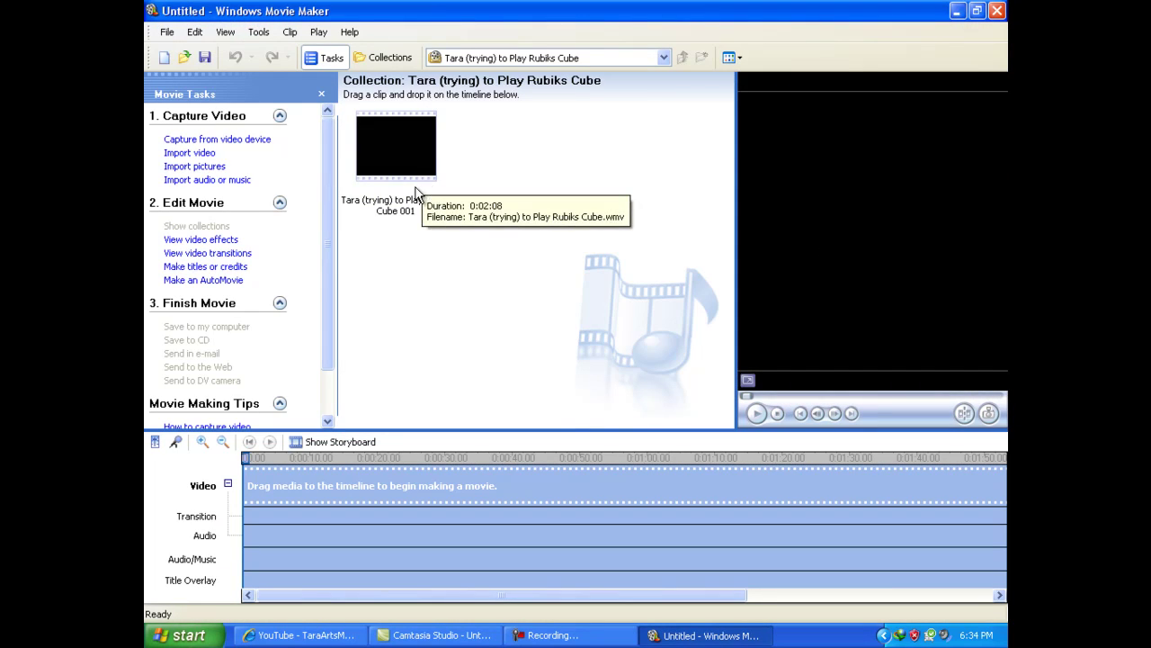
click(403, 162)
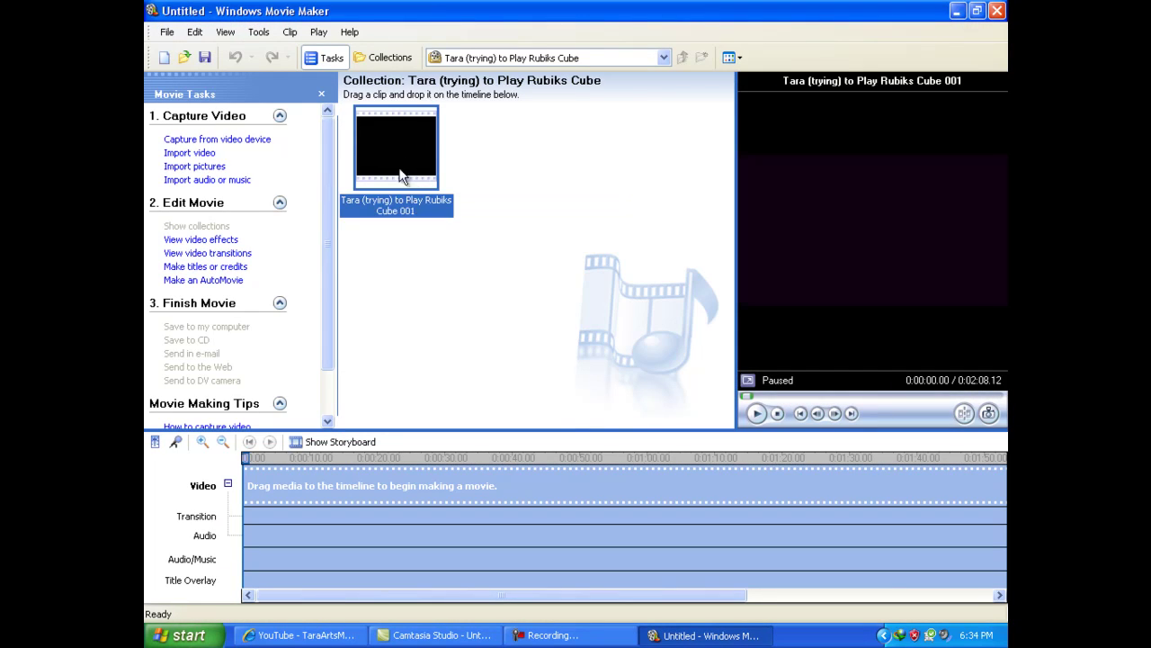
click(346, 139)
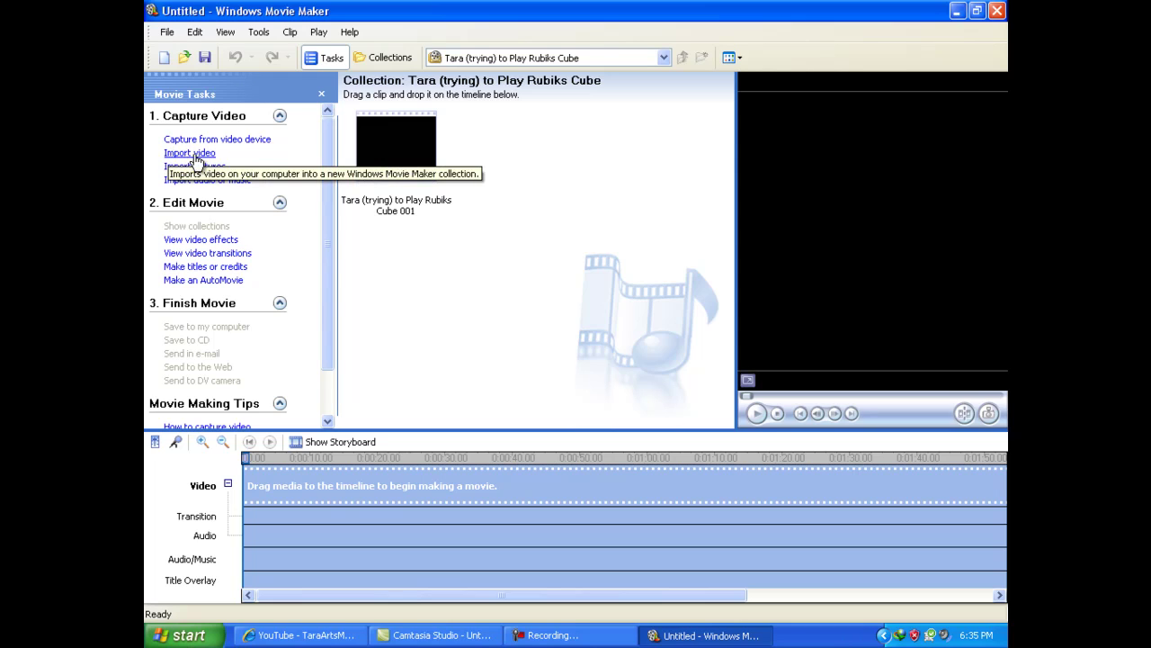
drag(408, 156, 281, 486)
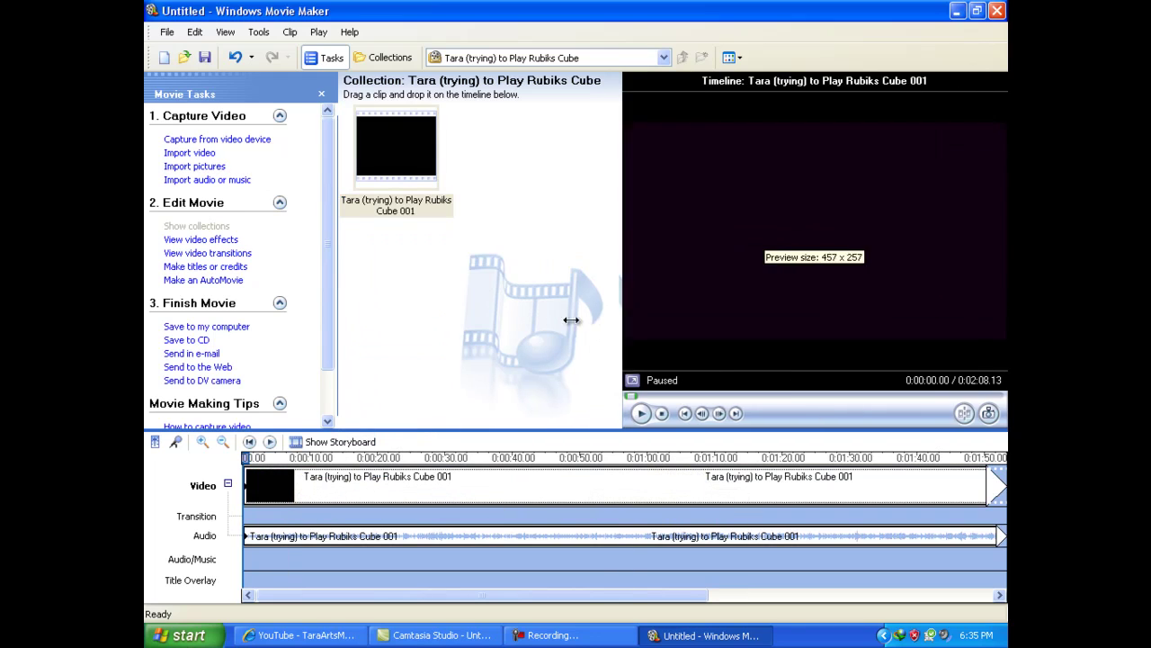
drag(736, 328, 472, 328)
click(557, 457)
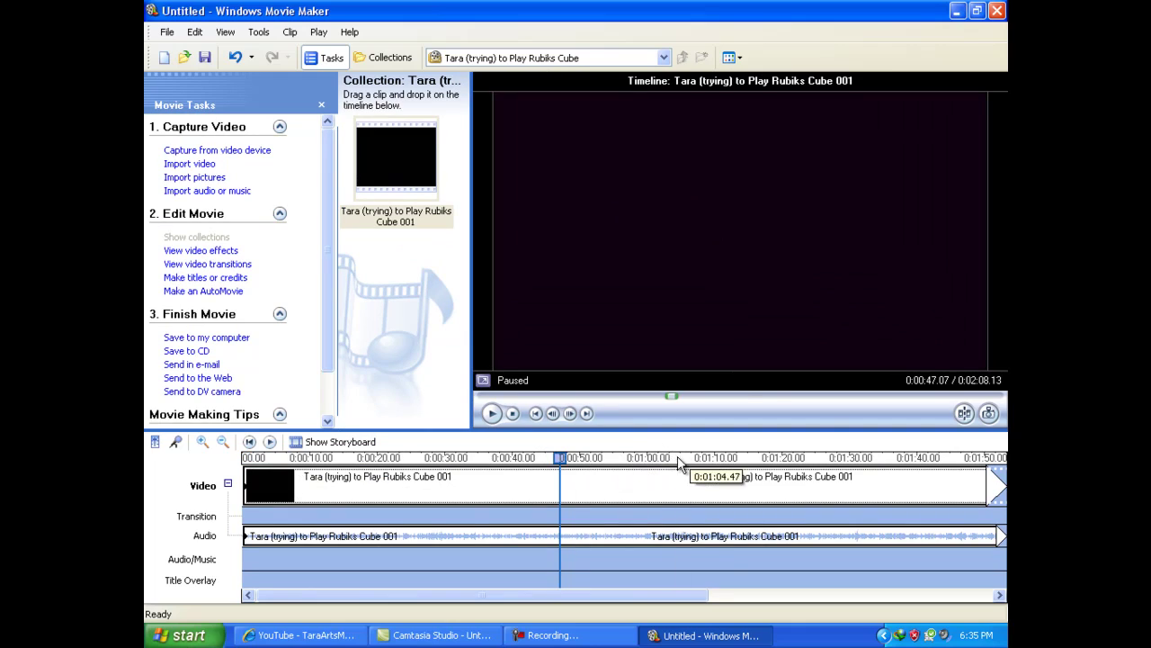
click(731, 457)
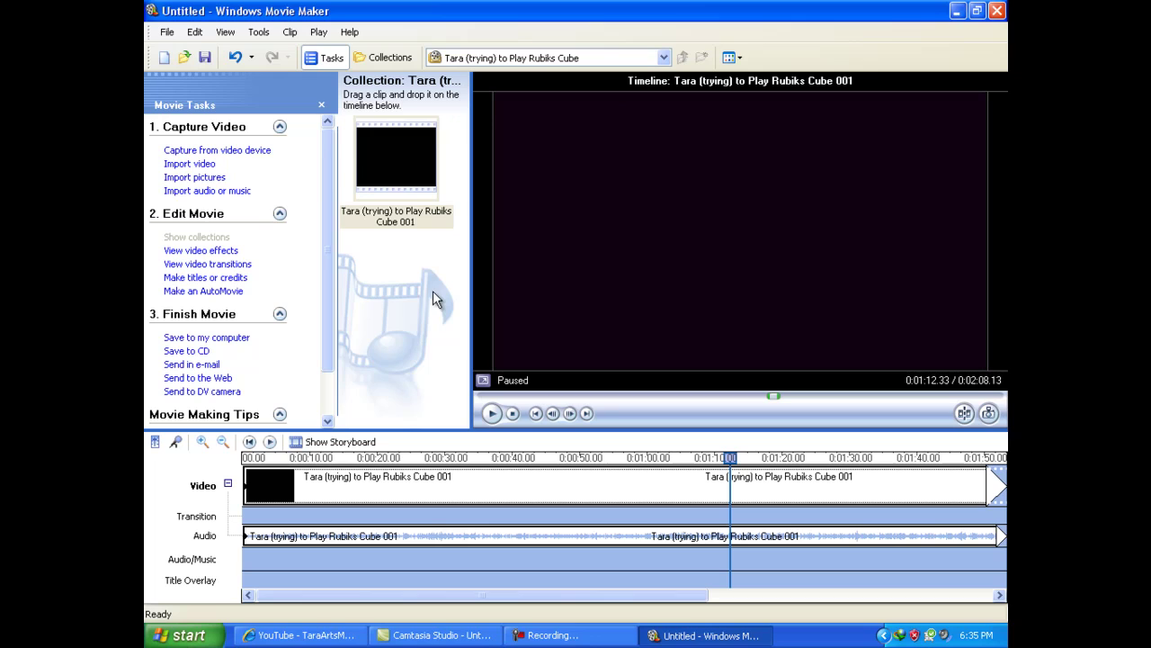
Change the Advanced options aspect ratio from 4:3 to 16:9, with the playhead at 0:01:11.07.
click(265, 38)
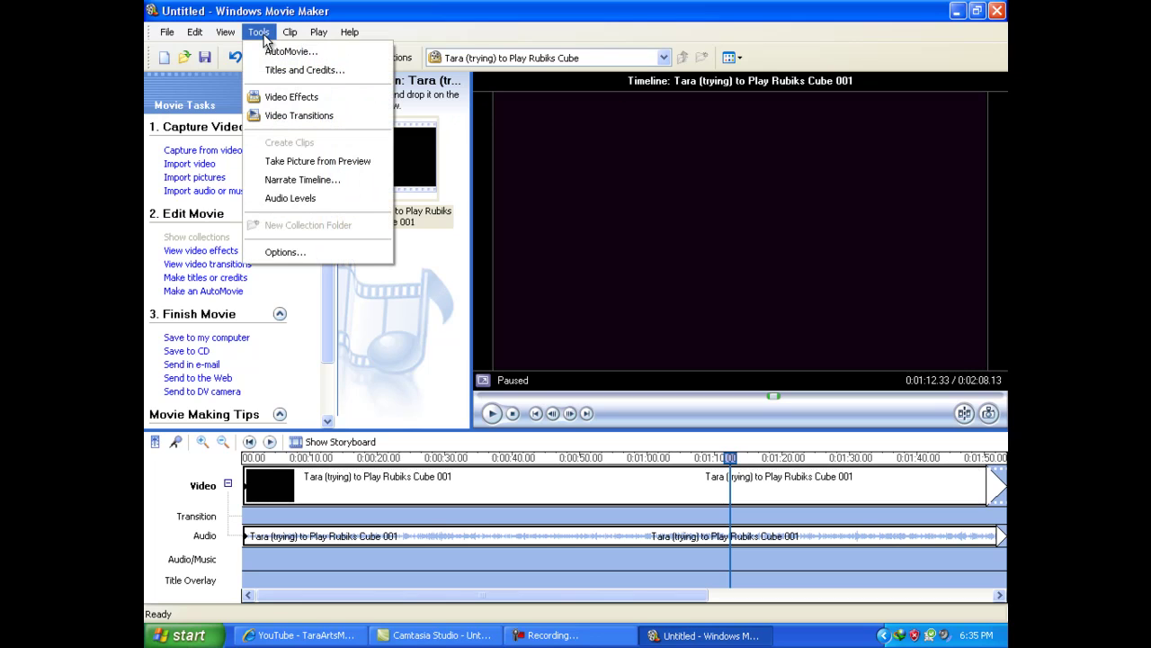
click(319, 252)
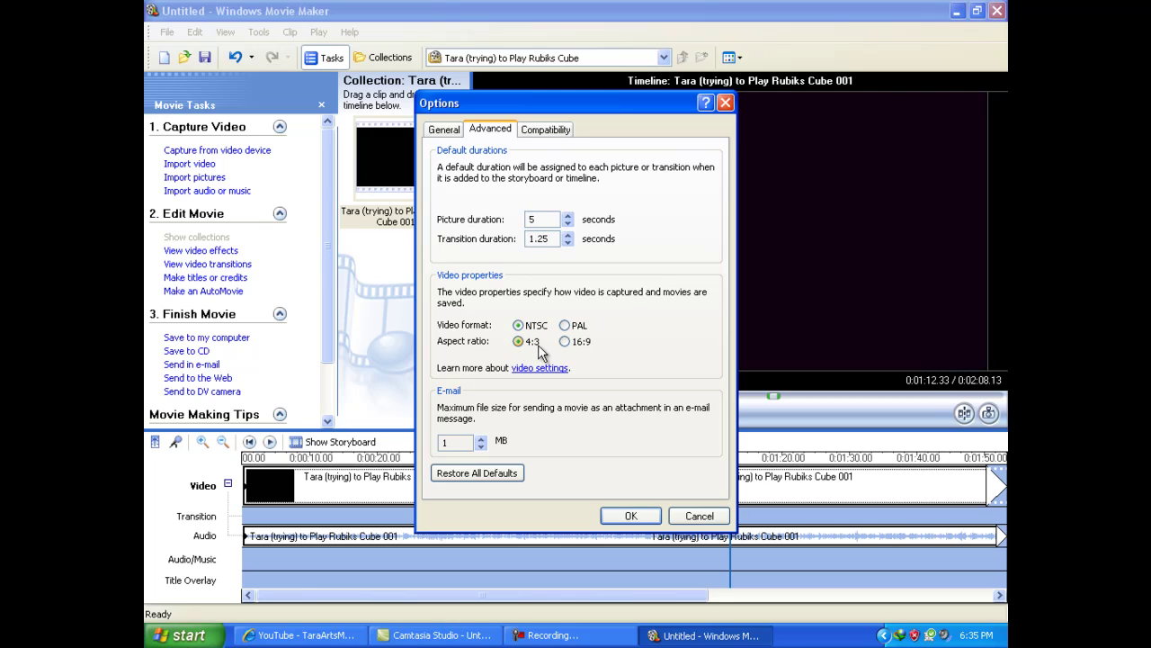
click(641, 518)
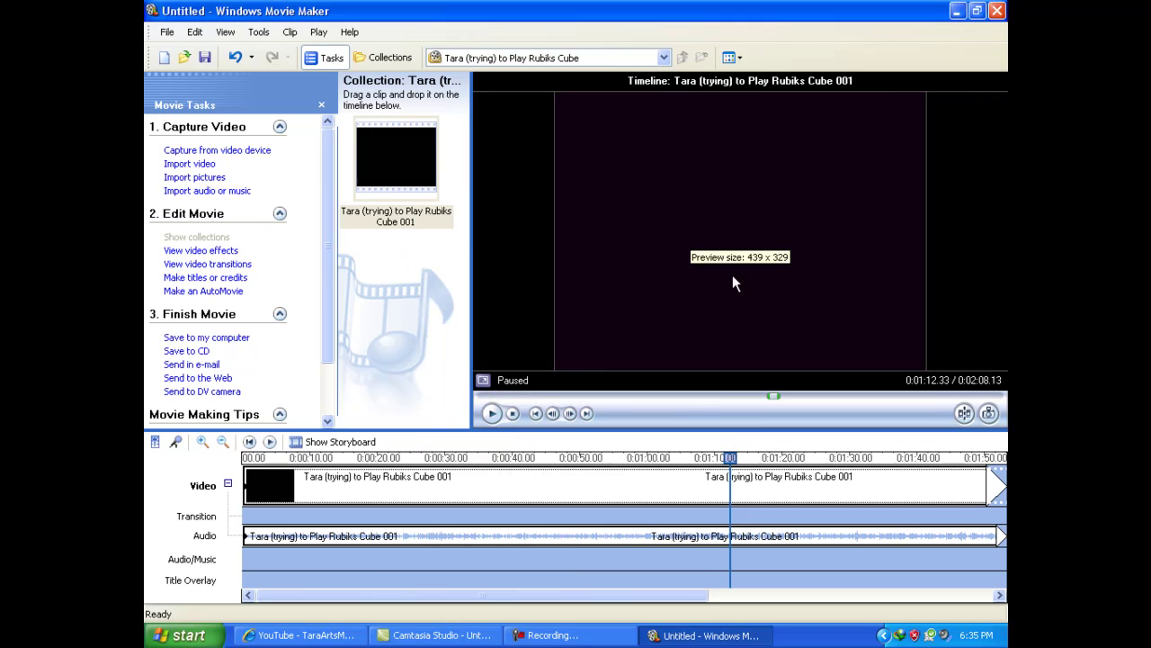
click(853, 459)
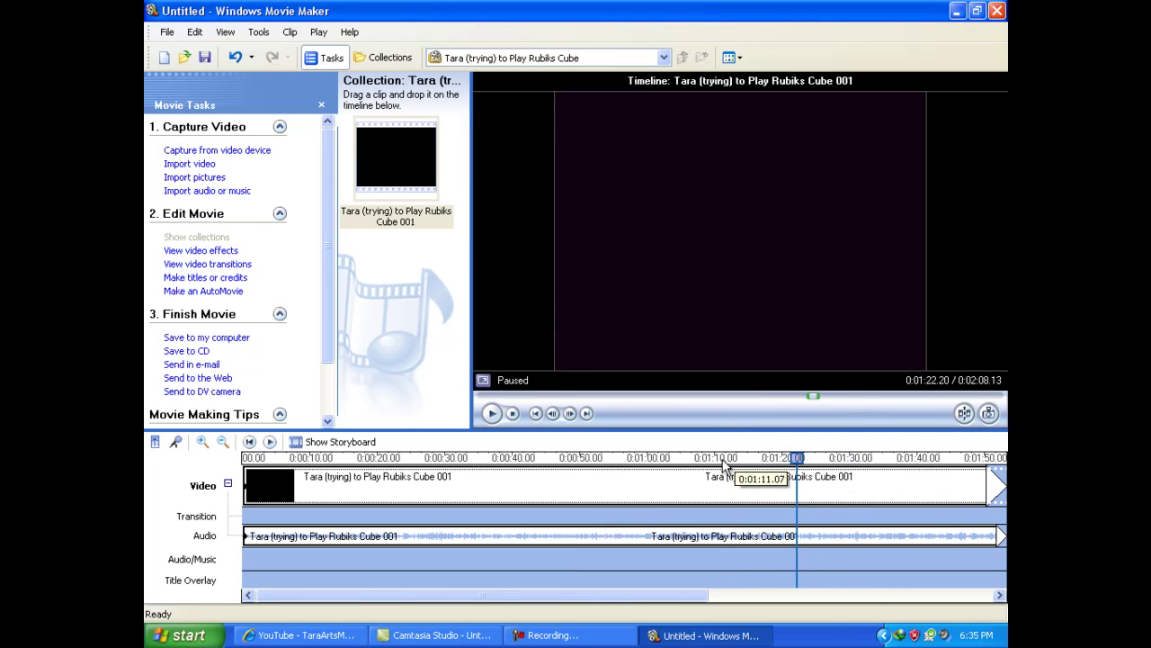
drag(736, 459, 722, 459)
click(259, 32)
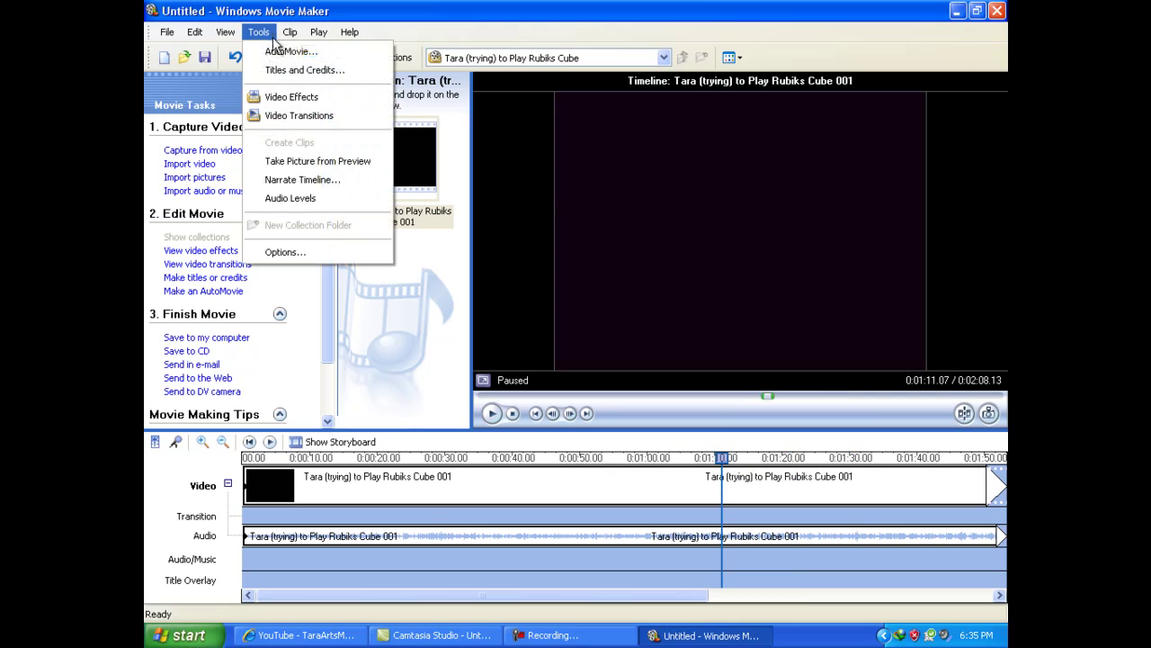
click(333, 251)
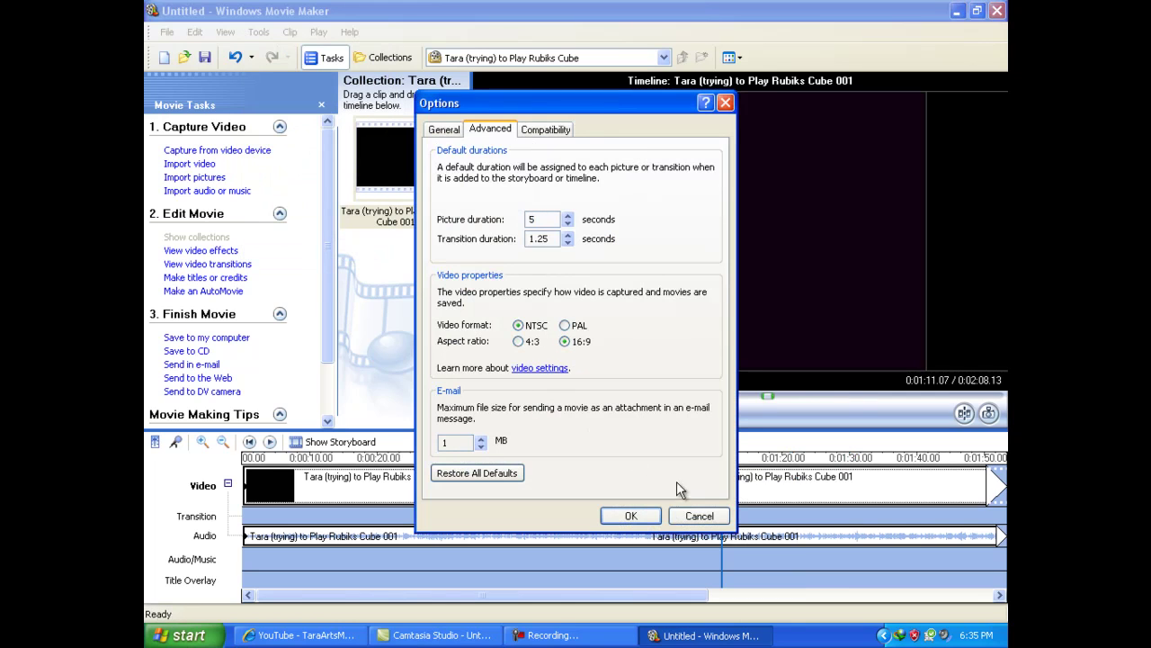
click(630, 515)
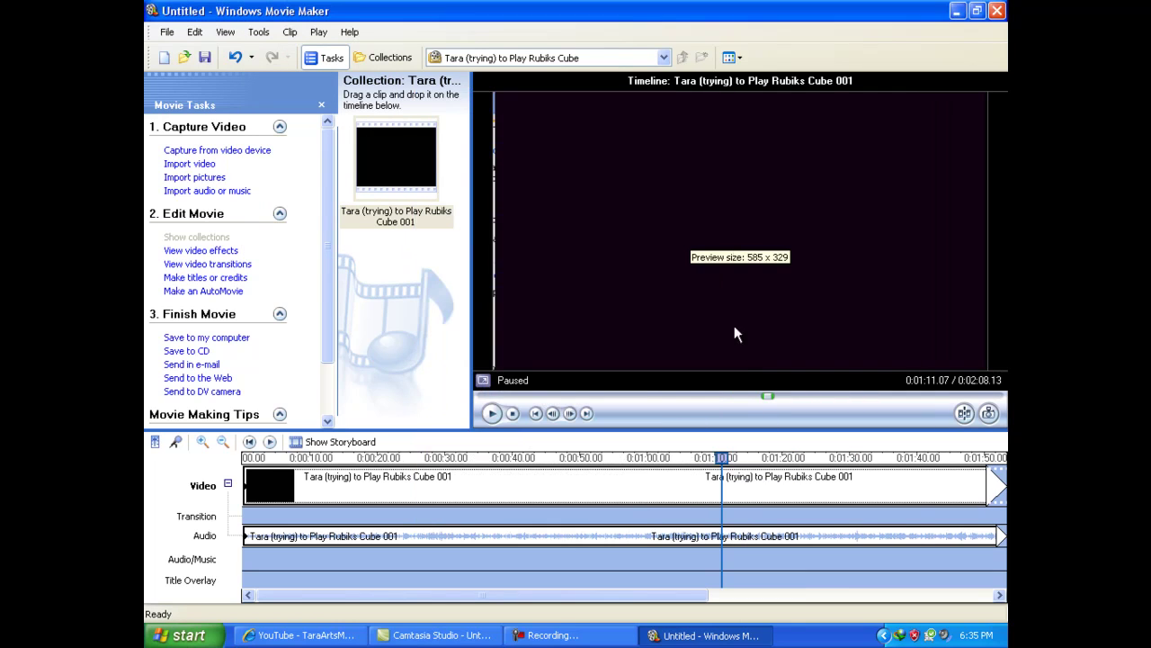
click(208, 338)
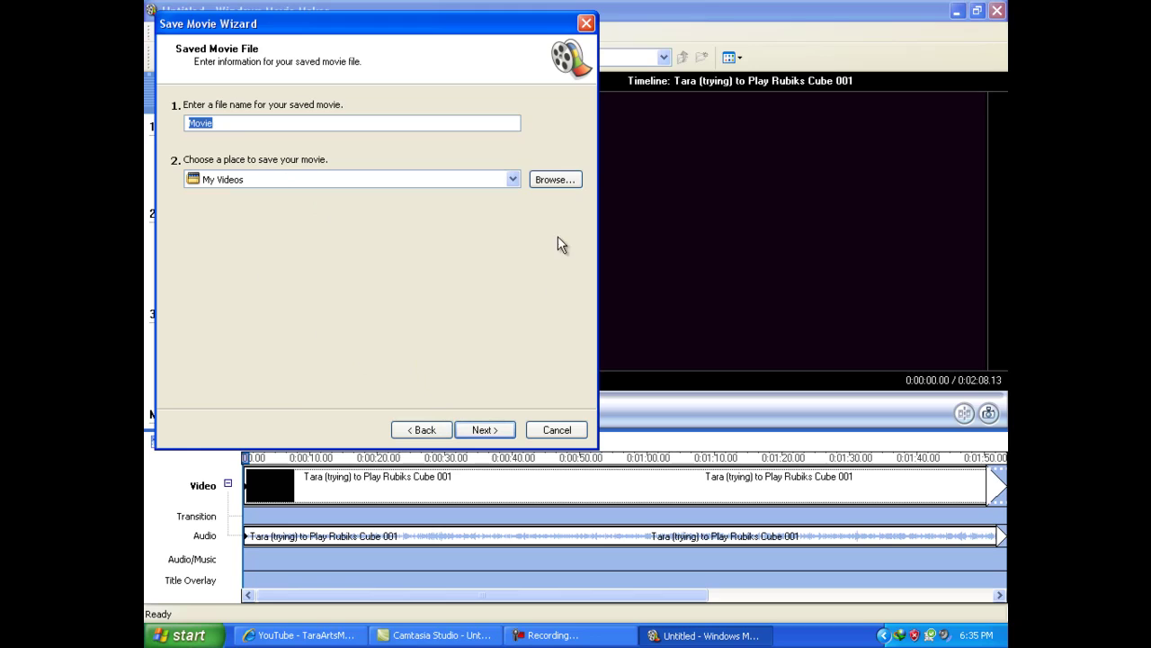
click(555, 179)
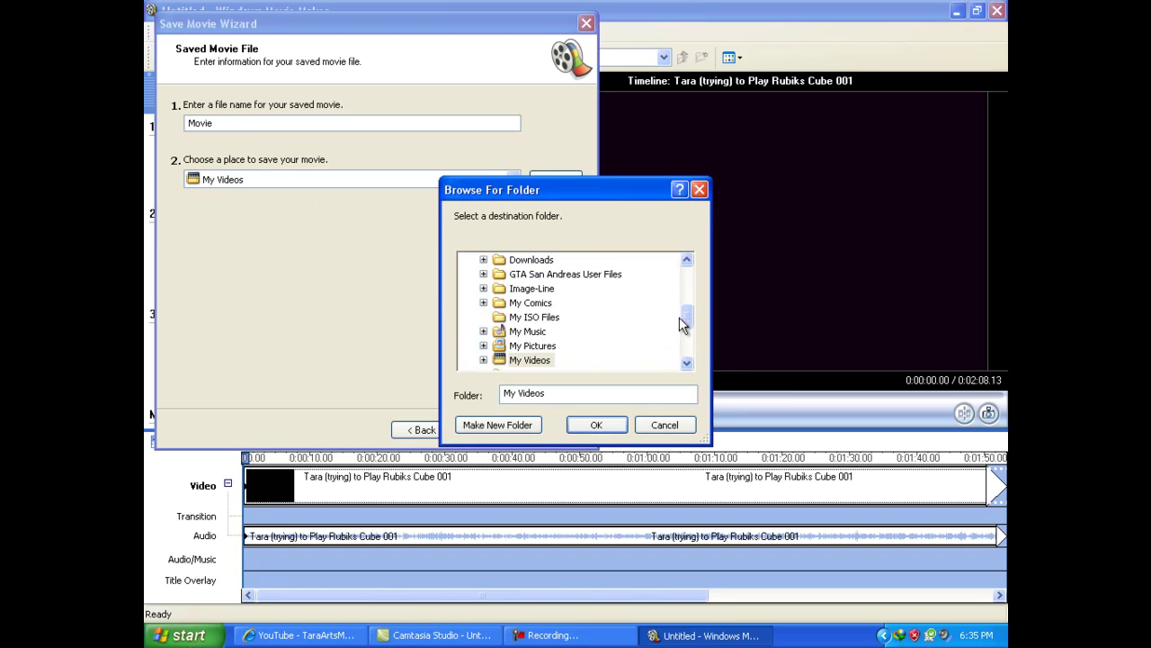
drag(686, 316, 691, 269)
click(597, 425)
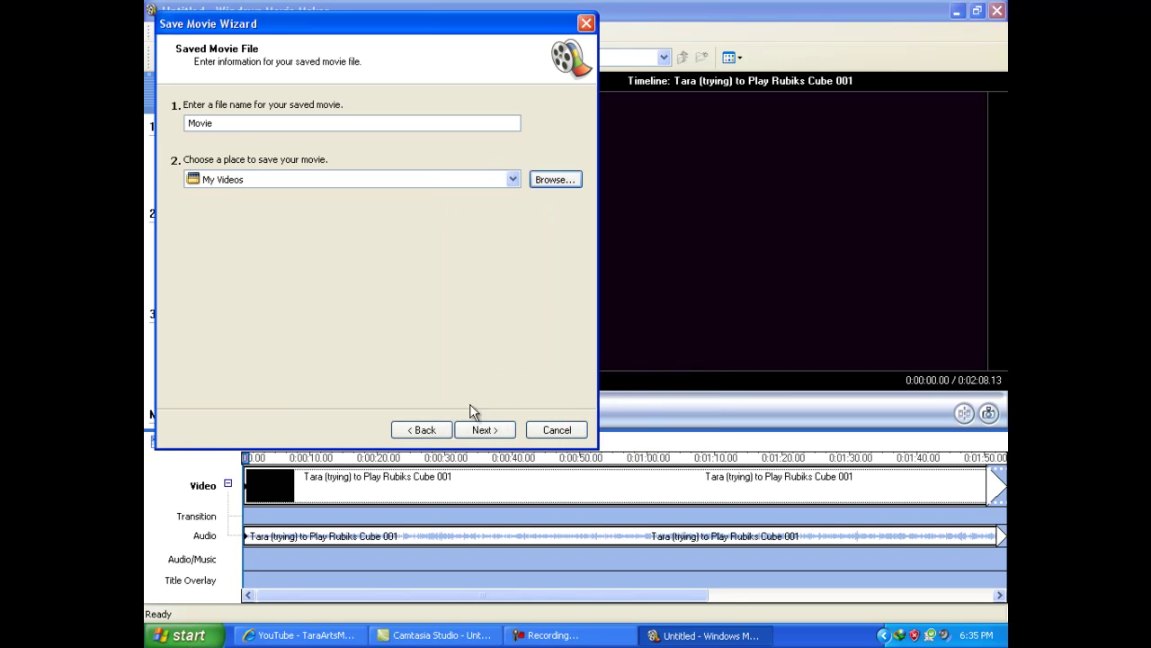
click(484, 430)
click(476, 144)
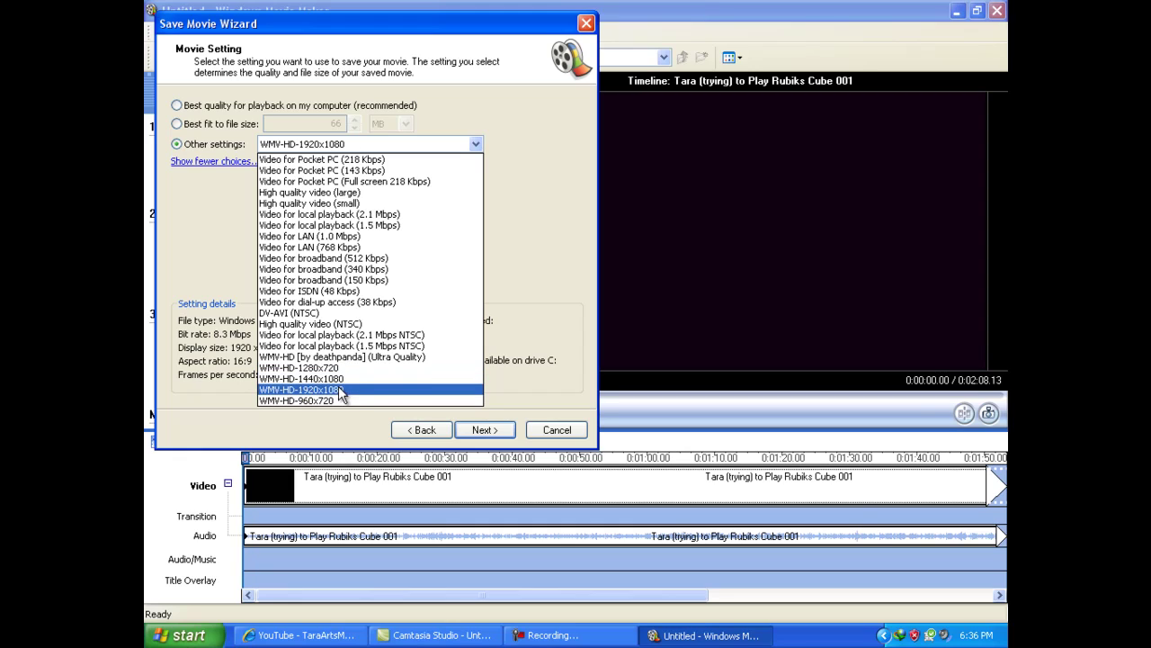
click(340, 391)
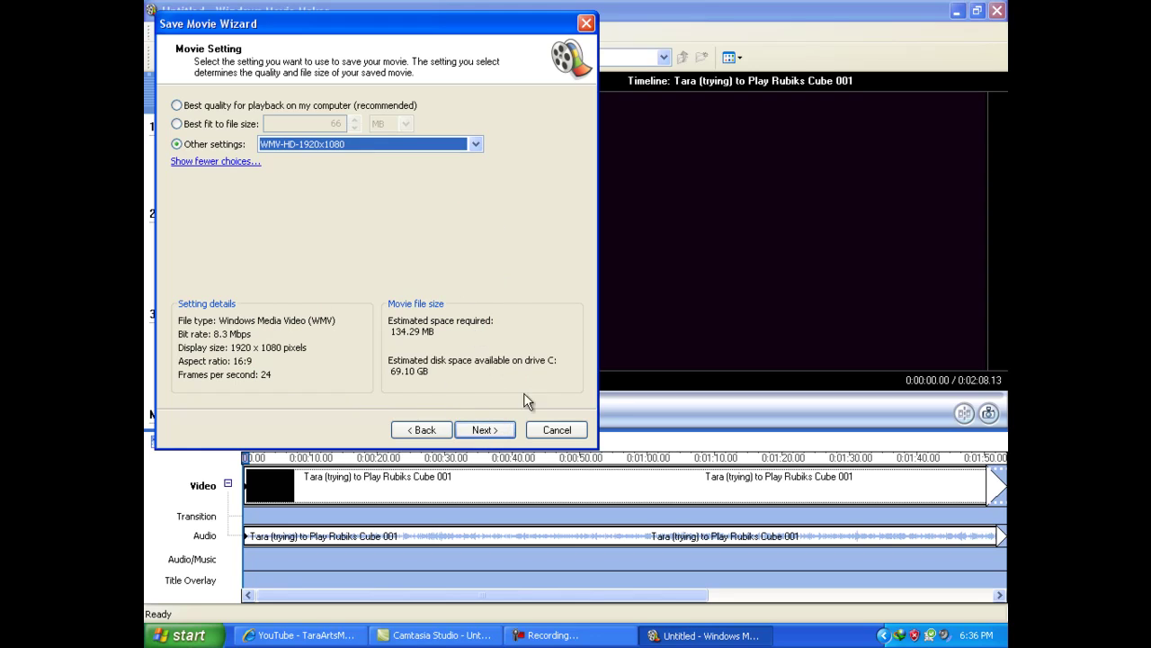
click(554, 430)
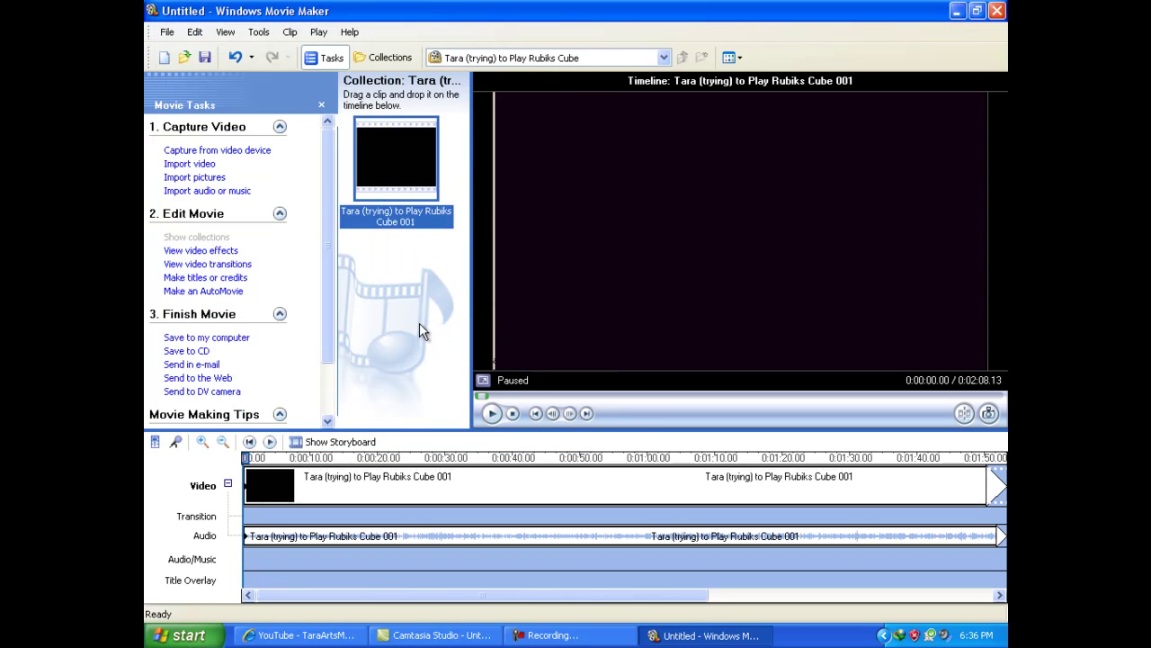
Close Movie Maker, decline saving the project, and bring up the screen recorder.
click(997, 12)
click(579, 368)
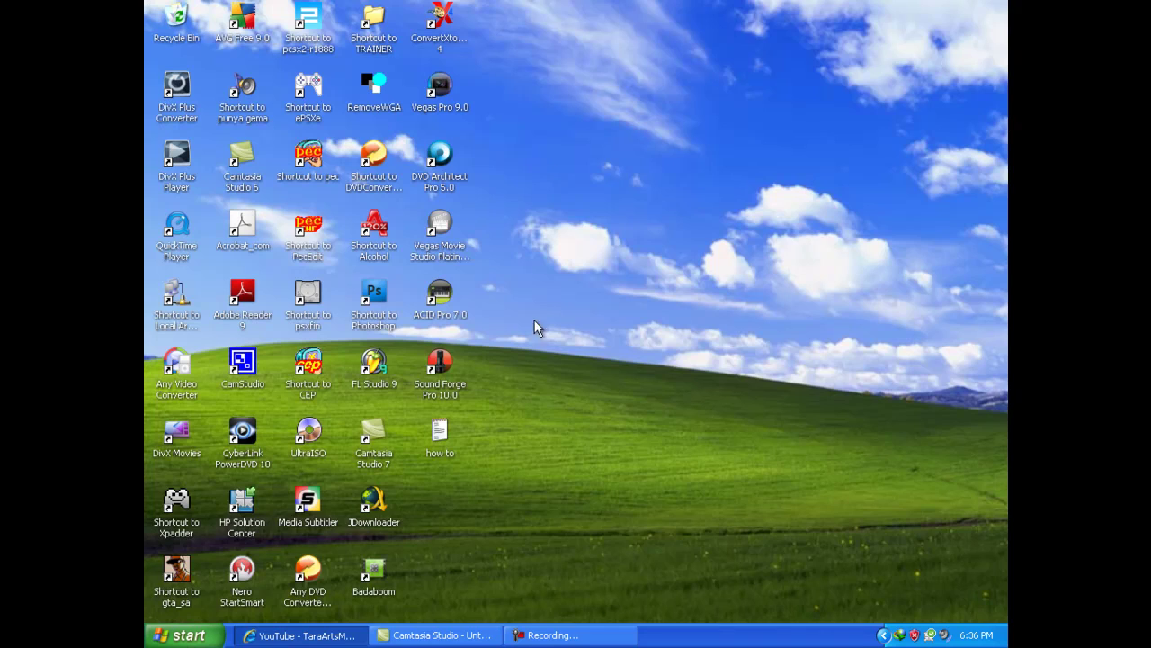
click(567, 636)
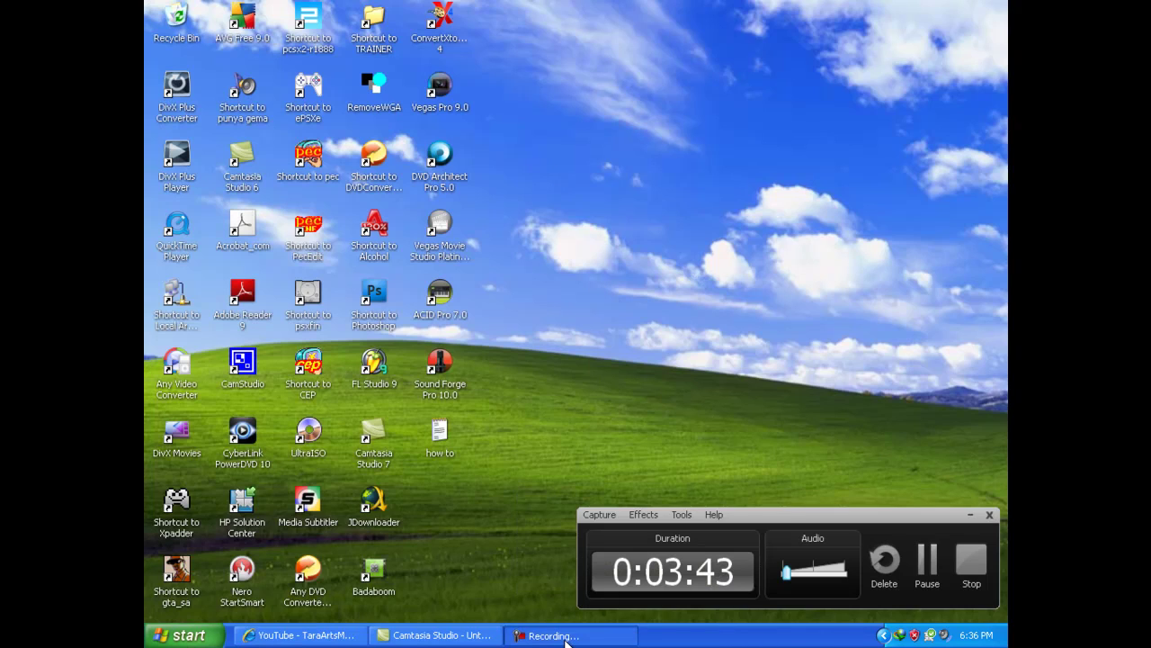